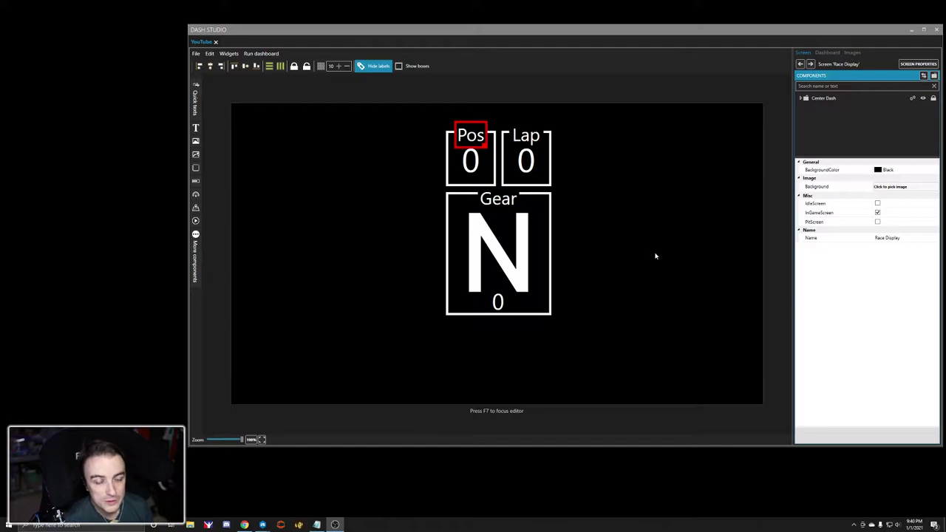
pyautogui.click(799, 99)
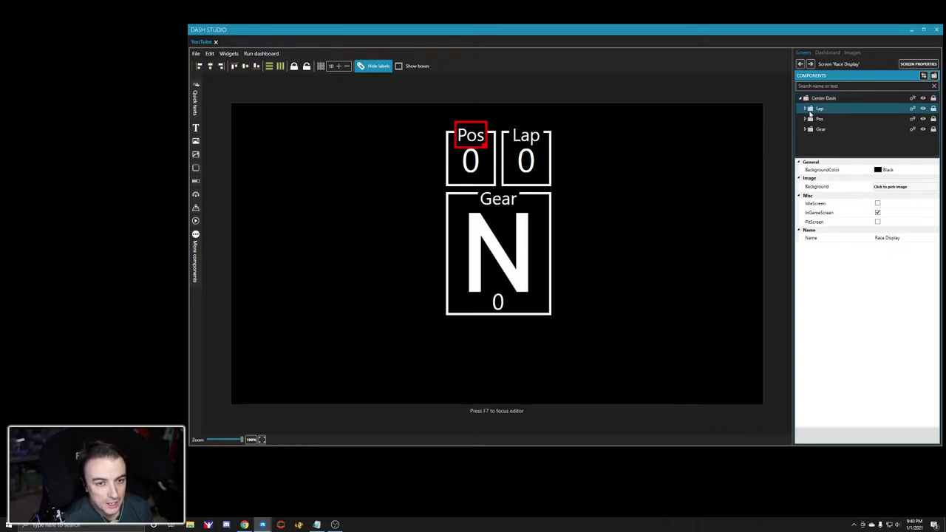
pyautogui.click(801, 99)
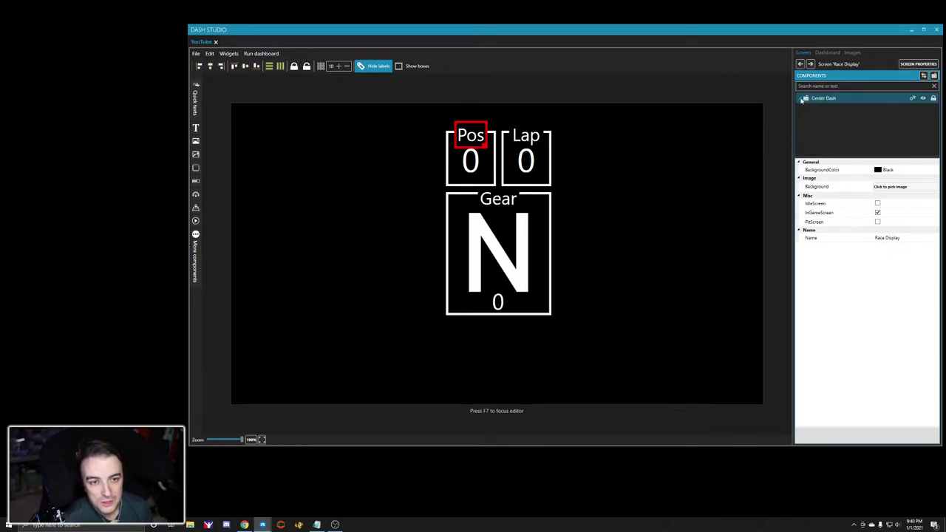
pyautogui.click(589, 242)
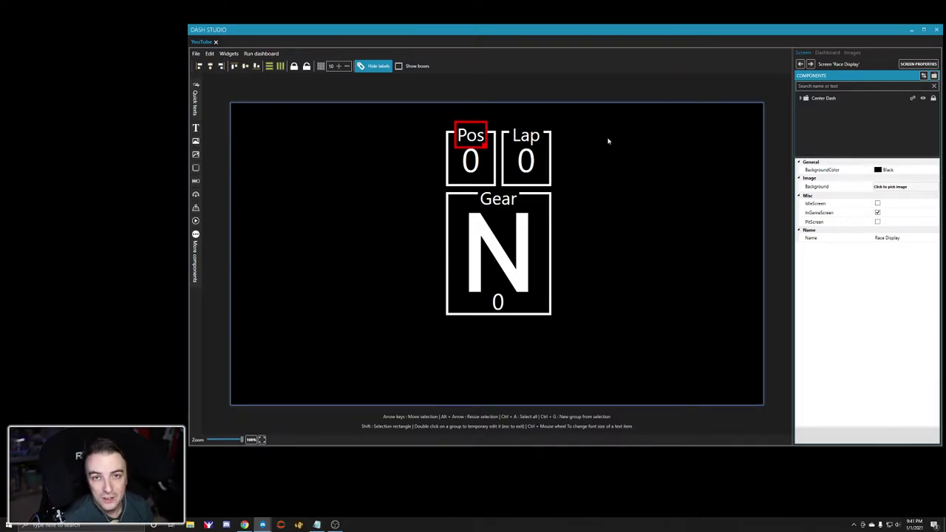
pyautogui.click(526, 266)
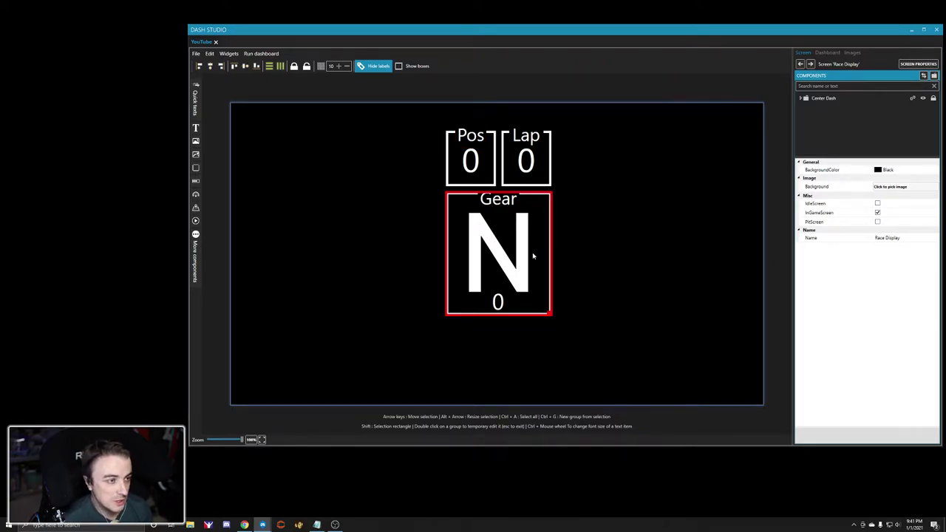
# Draw a full-width rectangle about 23 high along the top edge of the dashboard and set its background color to Firebrick
pyautogui.click(196, 168)
pyautogui.moveTo(295, 206); pyautogui.dragTo(761, 126)
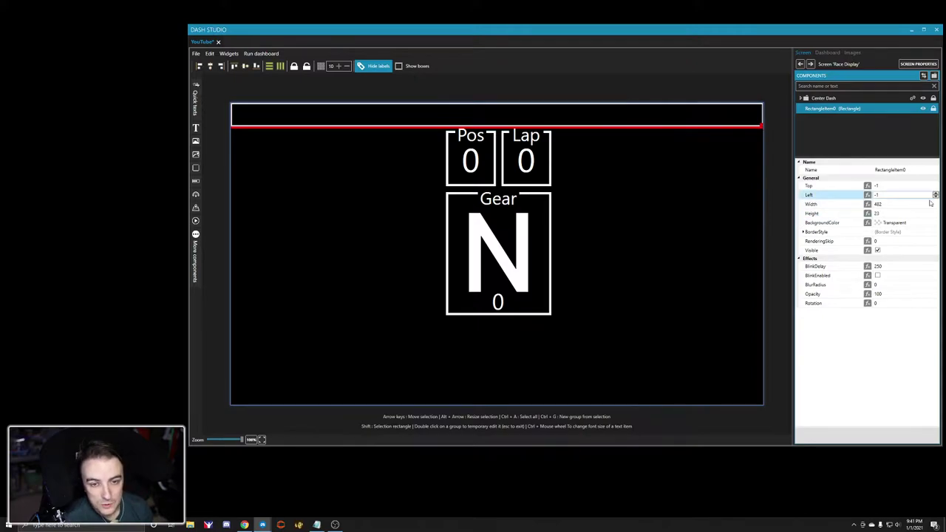
pyautogui.click(935, 222)
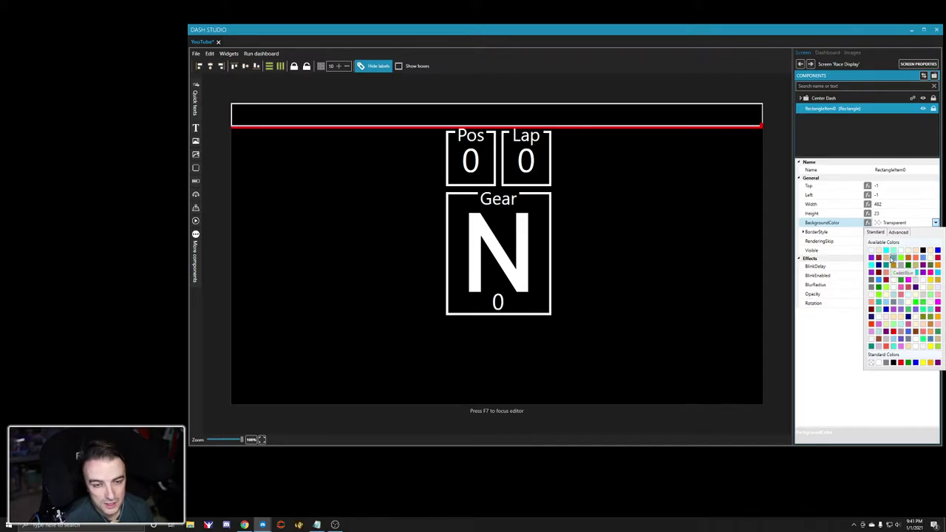
pyautogui.click(872, 310)
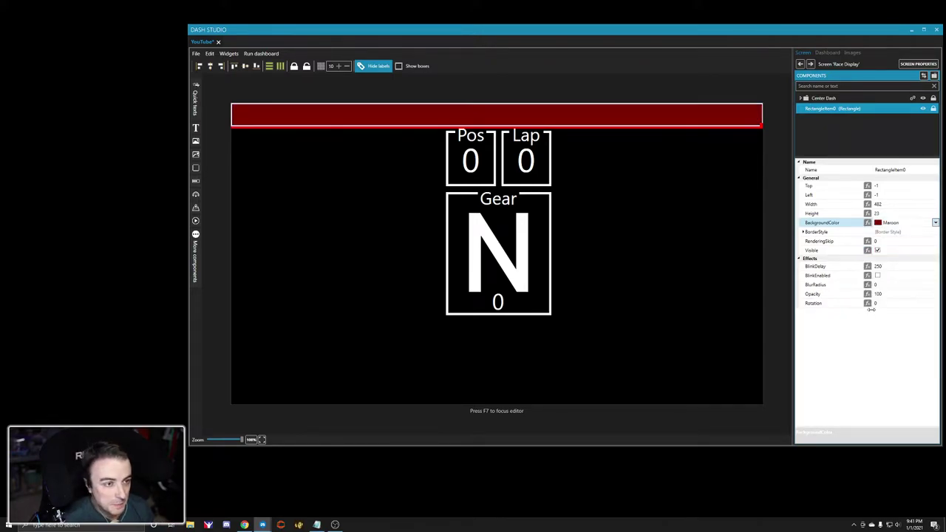
pyautogui.click(936, 222)
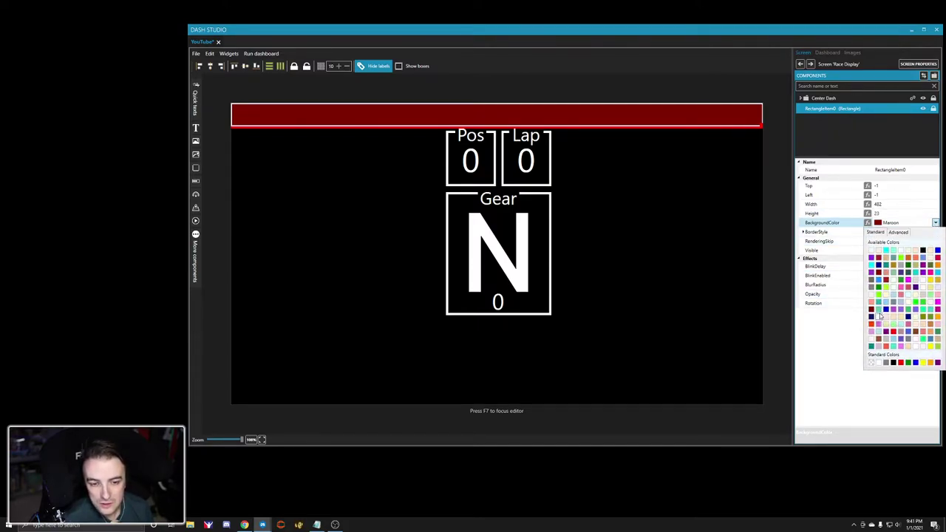
pyautogui.click(887, 280)
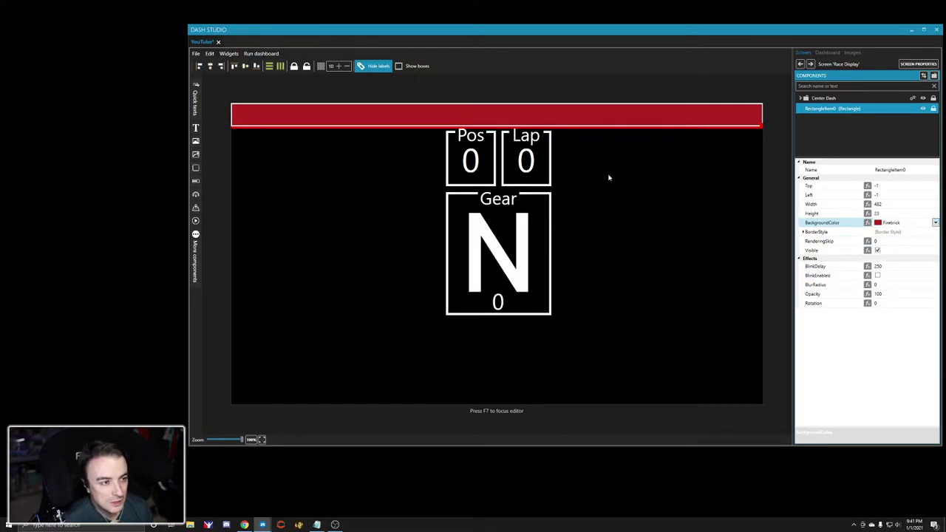
# Remove the red banner rectangle's outline by setting all its borders to 0
pyautogui.click(499, 118)
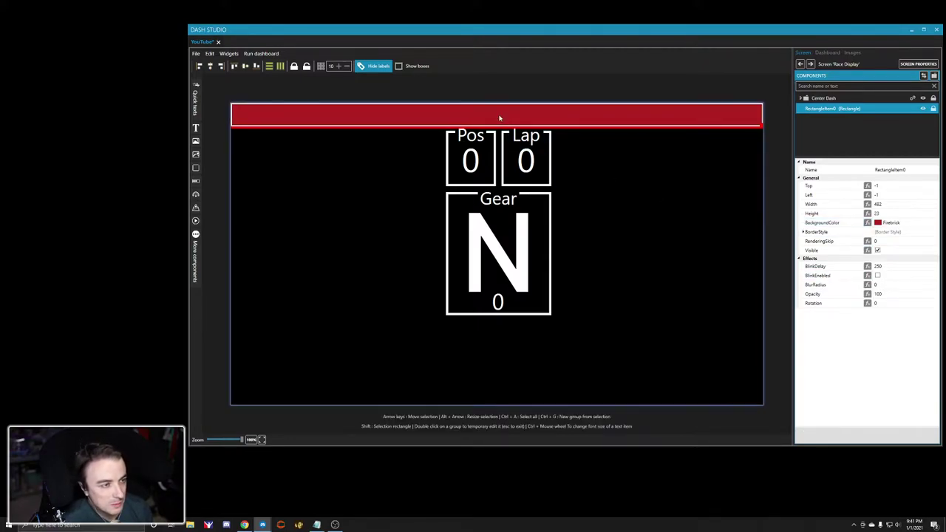
pyautogui.click(489, 264)
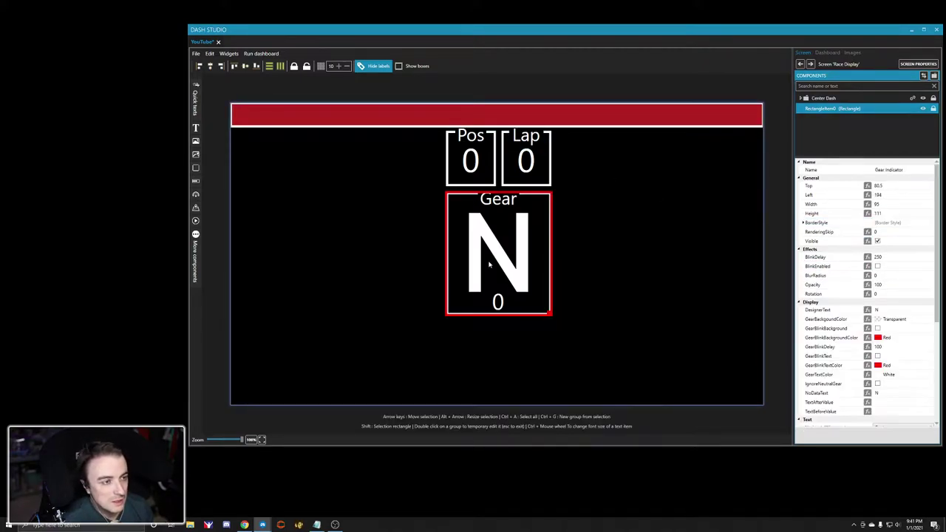
pyautogui.click(645, 119)
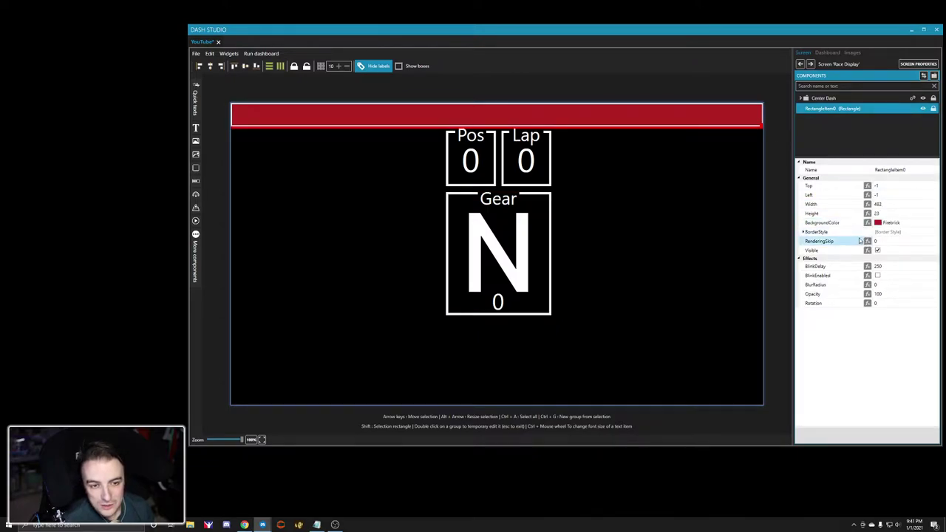
pyautogui.click(803, 233)
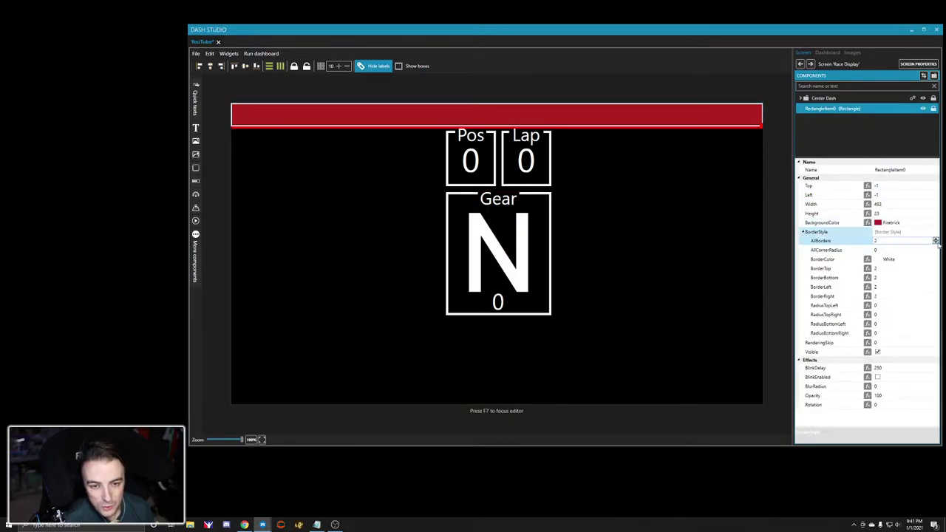
pyautogui.click(936, 243)
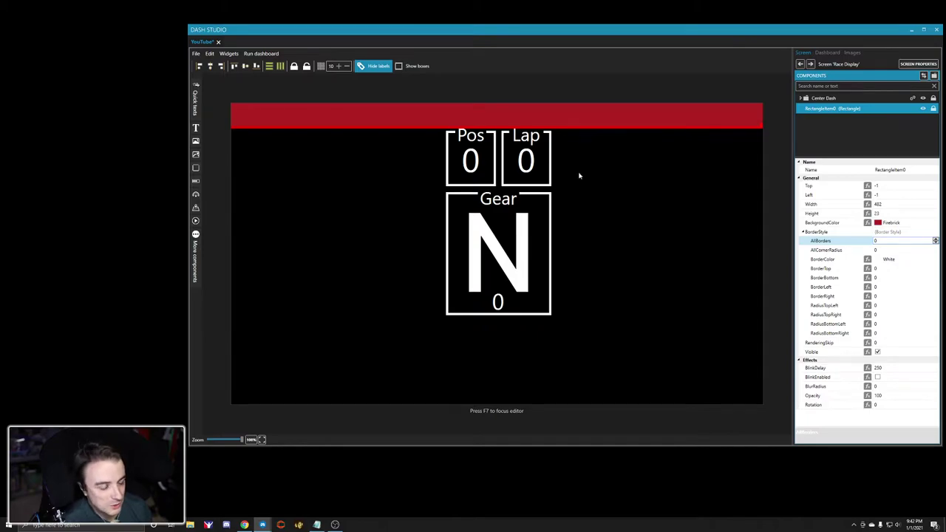
pyautogui.click(532, 236)
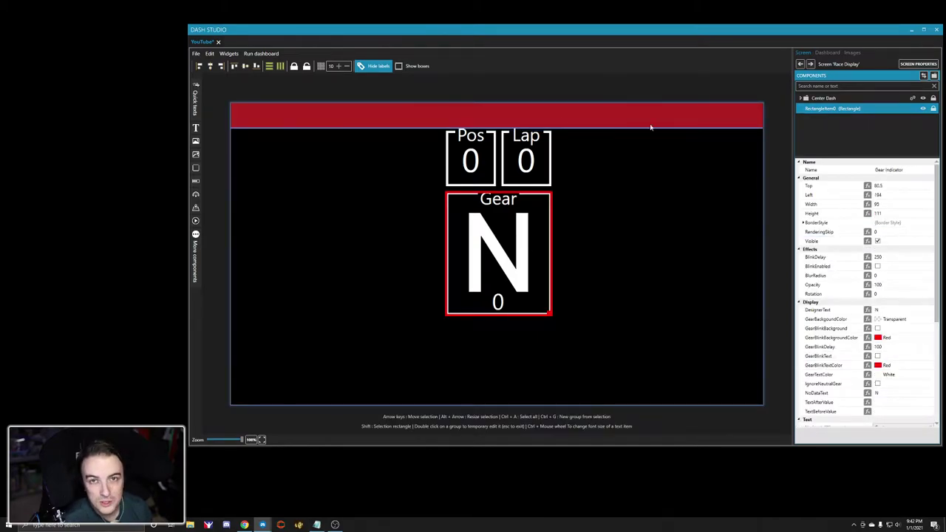
pyautogui.click(491, 111)
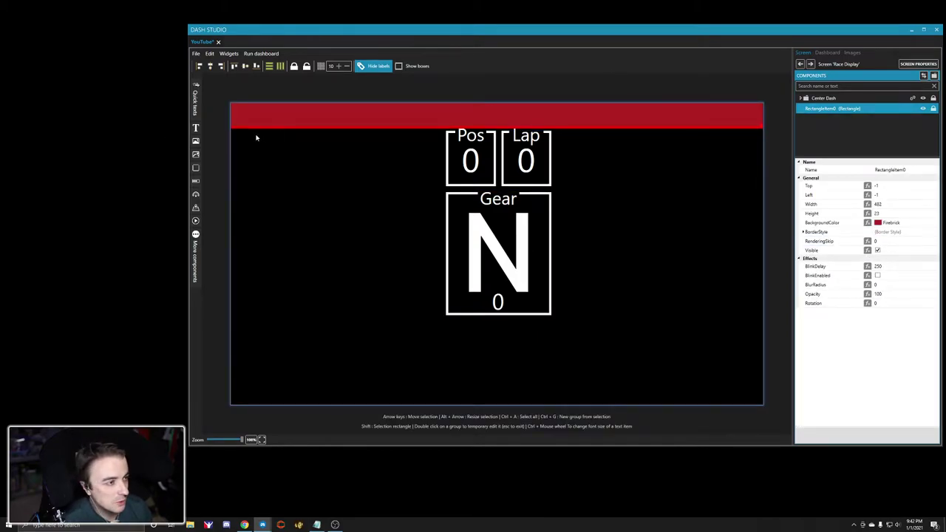
# Add a text item in the empty area beside the gear display and set its text to "Pit Limiter On"
pyautogui.click(196, 128)
pyautogui.moveTo(328, 229); pyautogui.dragTo(412, 263)
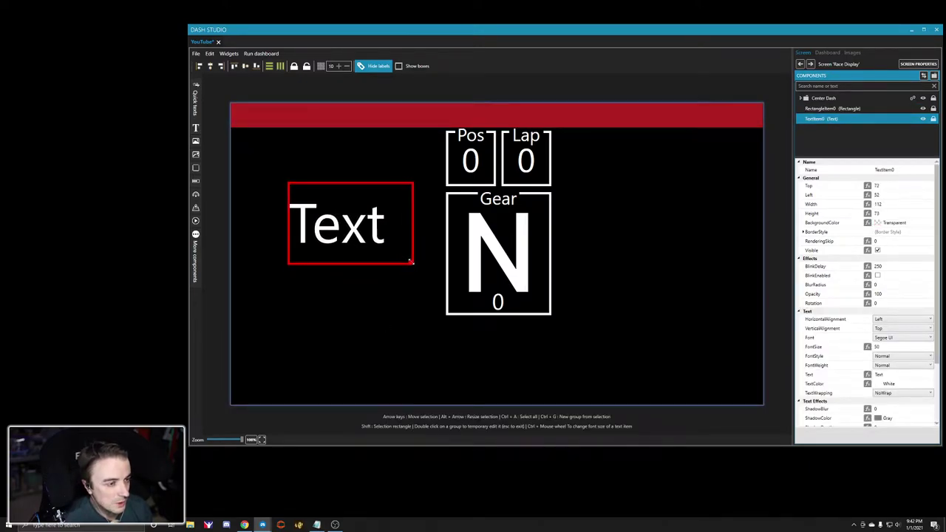
pyautogui.scroll(-2, 887, 255)
pyautogui.click(888, 298)
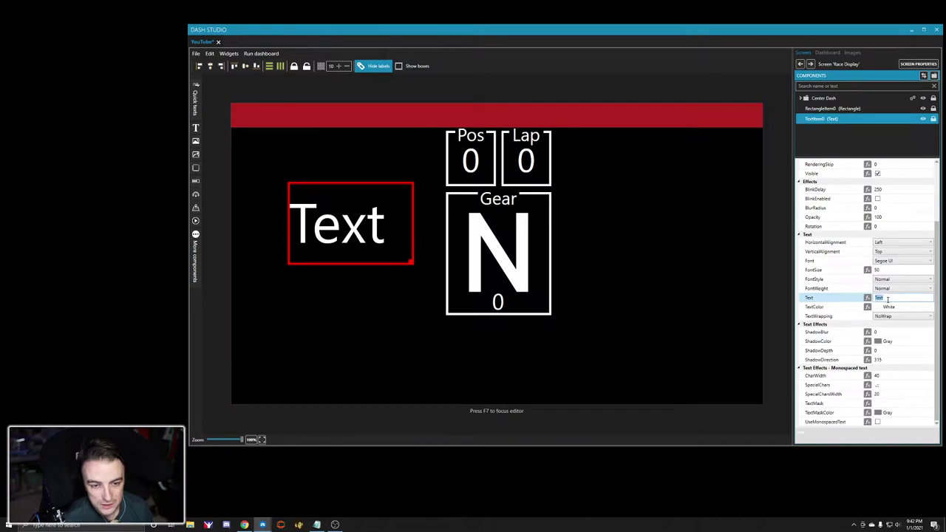
pyautogui.write('Fu')
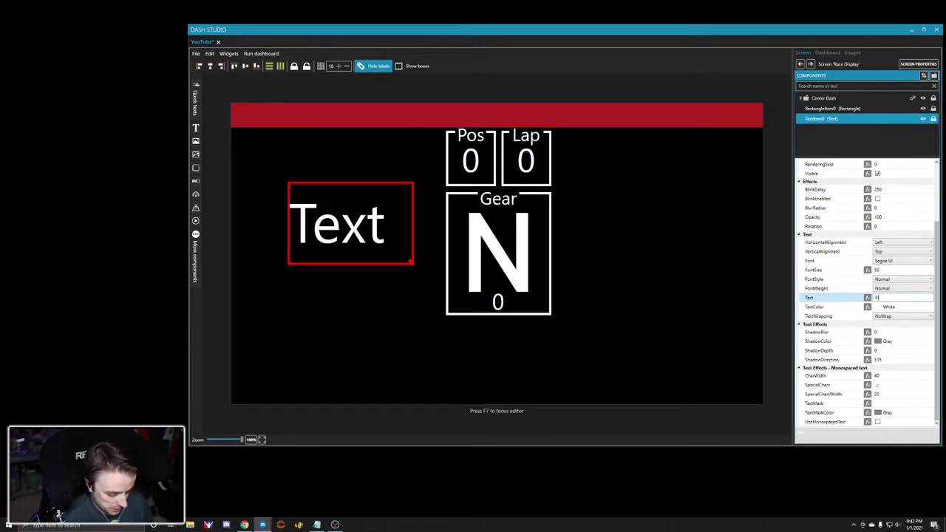
pyautogui.write('t Limiter On')
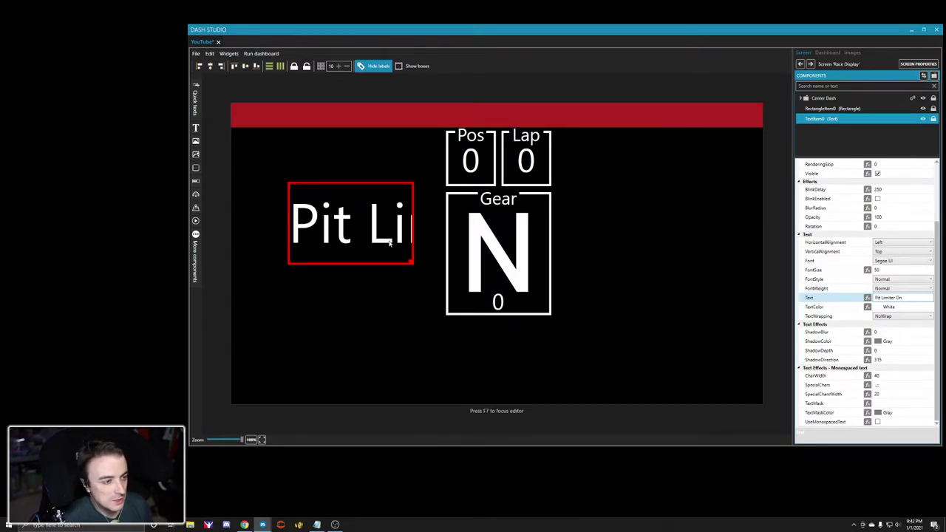
# Set the "Pit Limiter On" text's font size to 16 and fit it inside the red banner, centered horizontally
pyautogui.click(399, 264)
pyautogui.moveTo(400, 265); pyautogui.dragTo(407, 197)
pyautogui.click(882, 270)
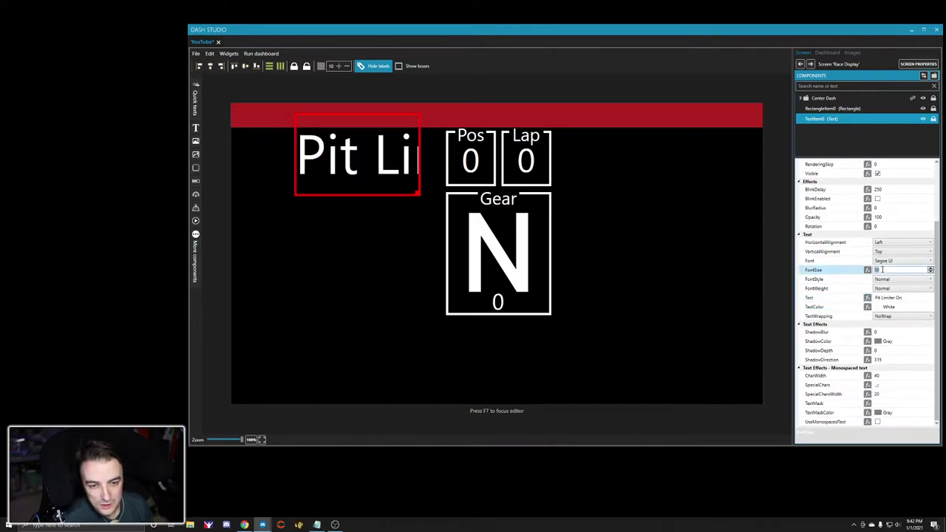
pyautogui.write('16')
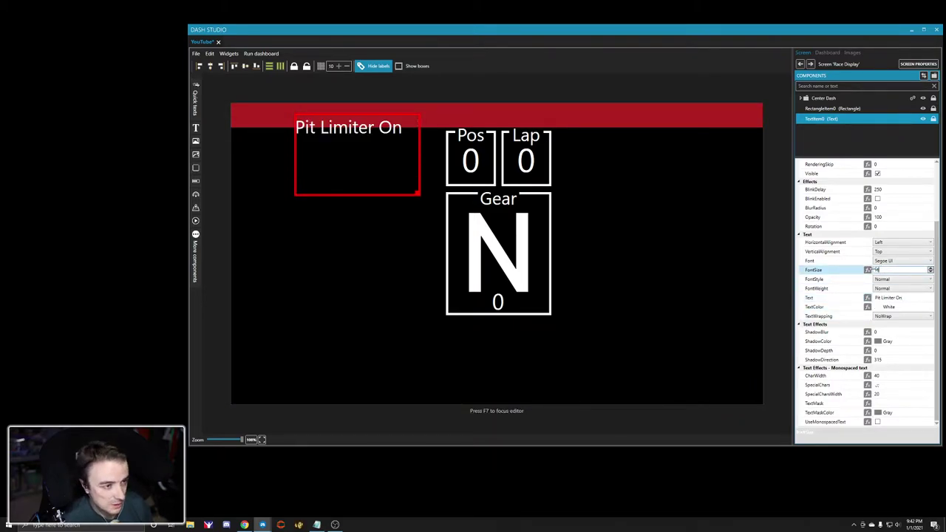
pyautogui.moveTo(420, 194); pyautogui.dragTo(456, 115)
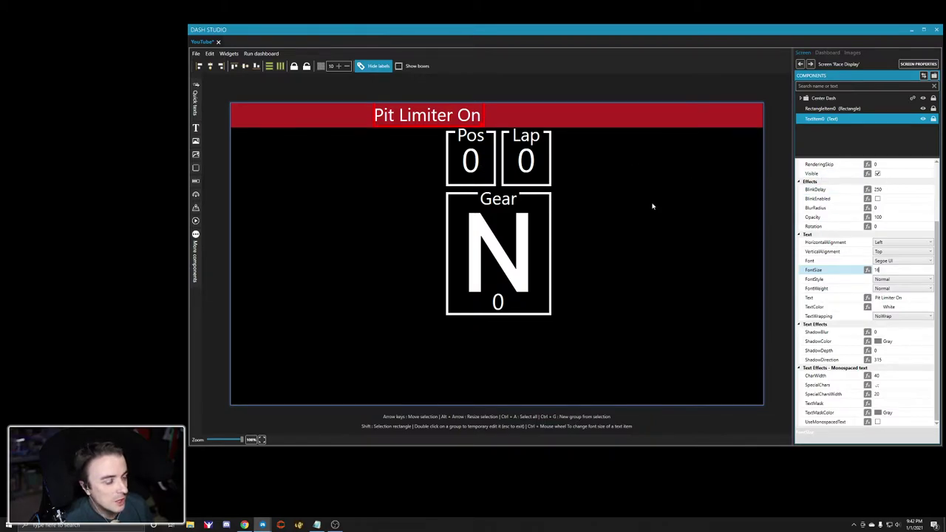
pyautogui.click(210, 66)
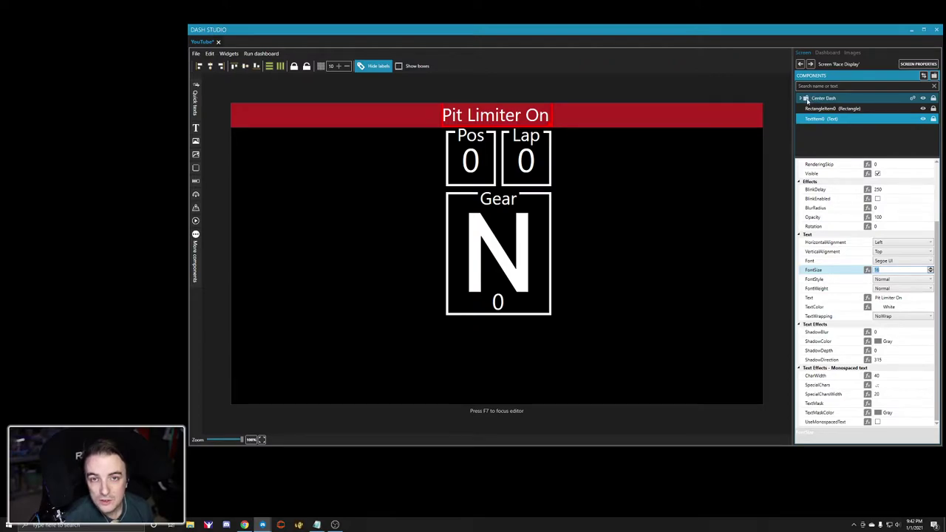
pyautogui.click(801, 99)
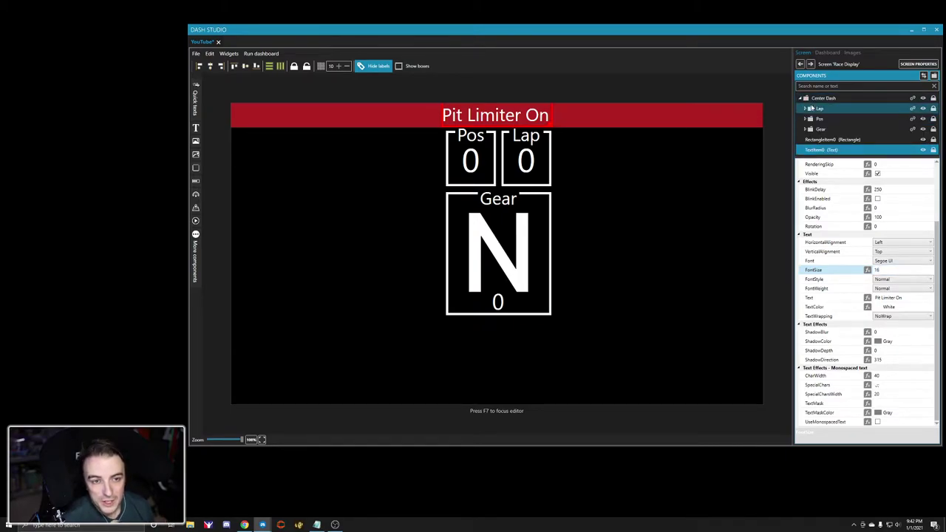
pyautogui.click(819, 108)
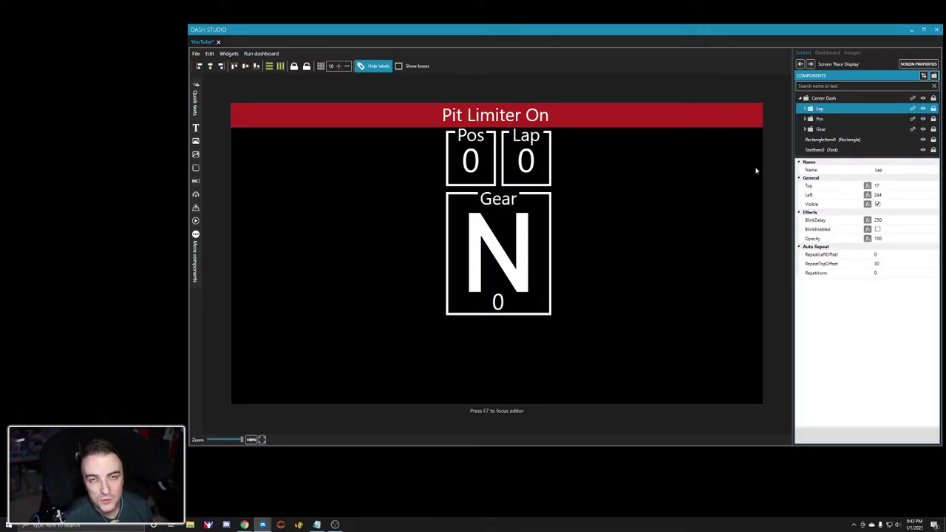
pyautogui.click(801, 100)
pyautogui.click(801, 99)
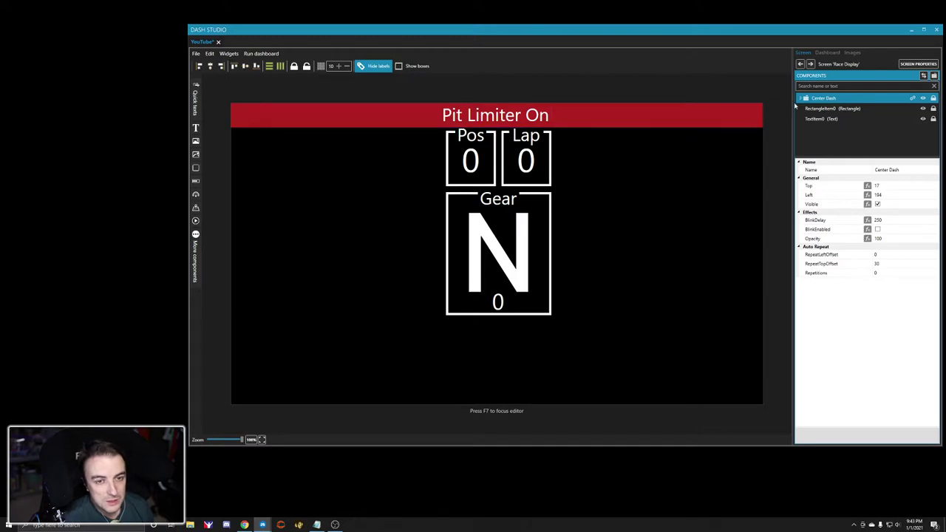
# Group the red banner rectangle with its text item and name the group "Pit Limiter"
pyautogui.click(827, 110)
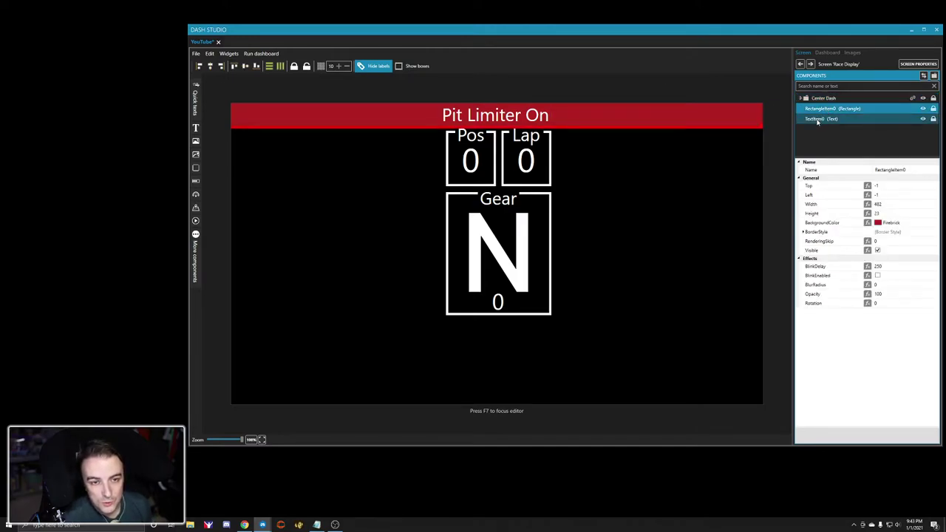
pyautogui.click(818, 121)
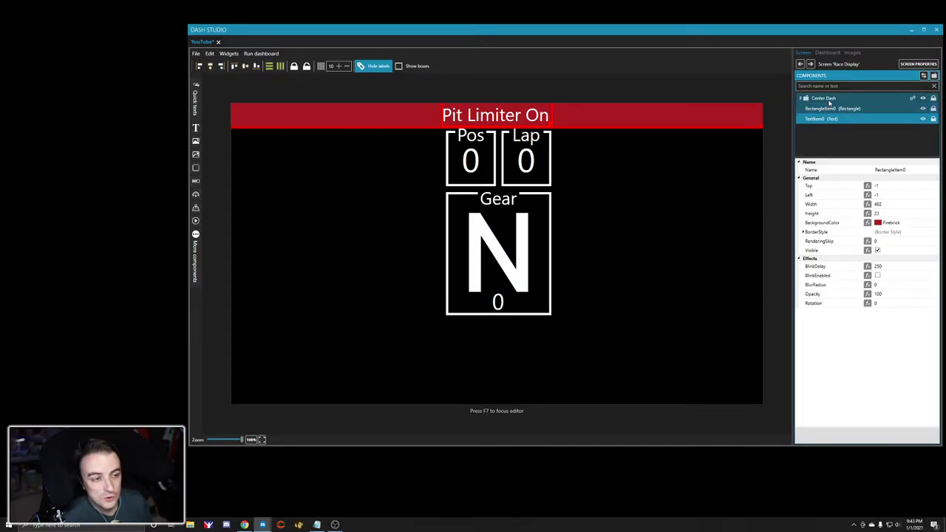
pyautogui.hotkey('ctrl', 'g')
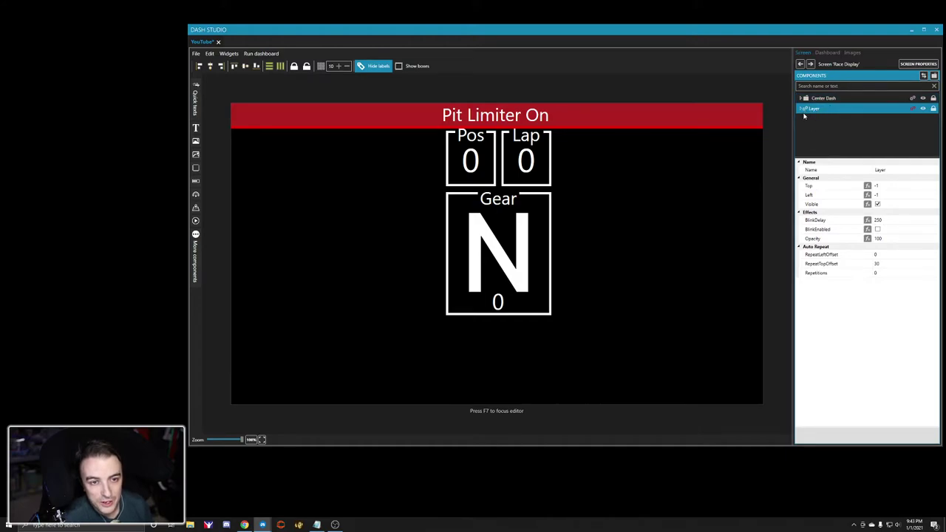
pyautogui.doubleClick(813, 109)
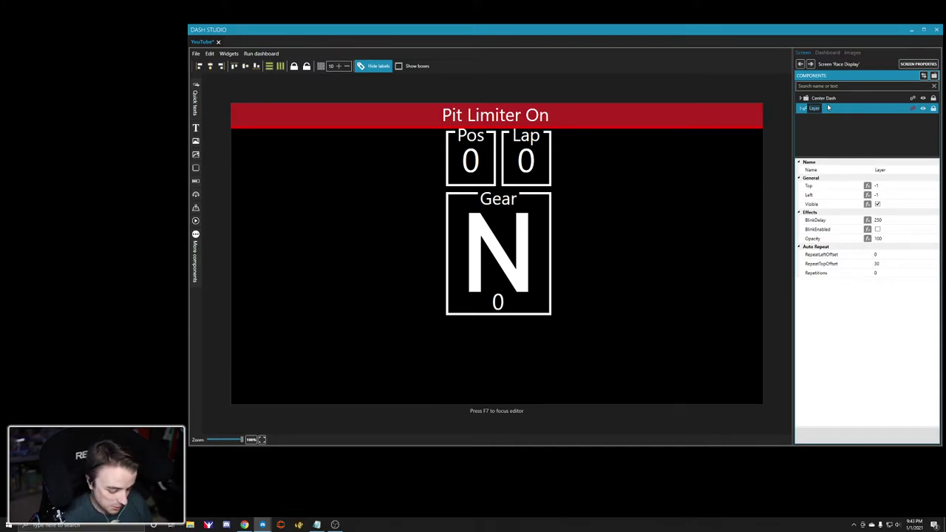
pyautogui.write('Pit Limiter')
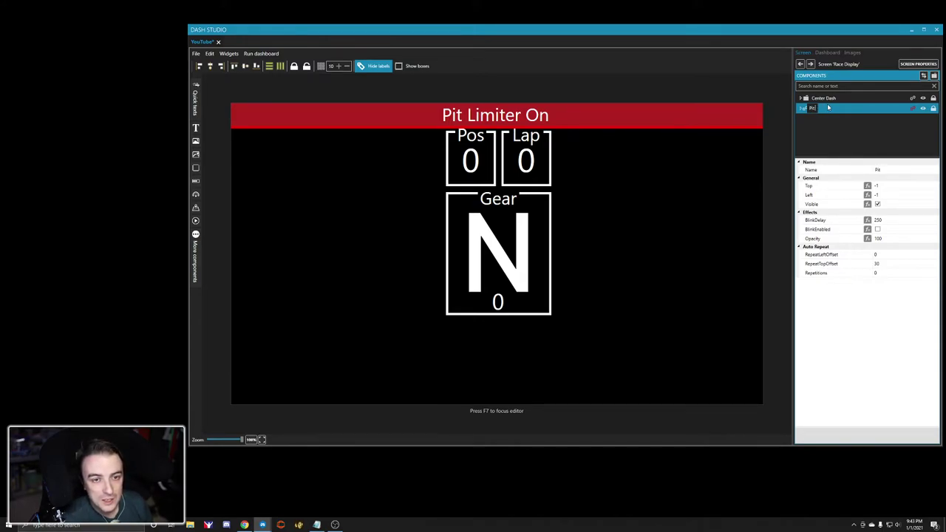
pyautogui.press('Return')
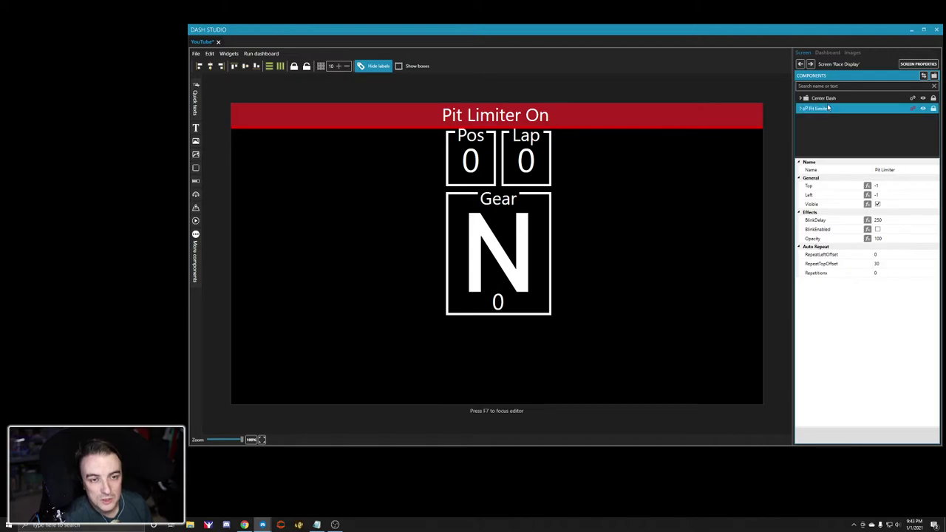
# Try moving the whole Pit Limiter group to the lower part of the dashboard, and return it to the top edge
pyautogui.click(801, 109)
pyautogui.click(801, 110)
pyautogui.moveTo(684, 120); pyautogui.dragTo(673, 390)
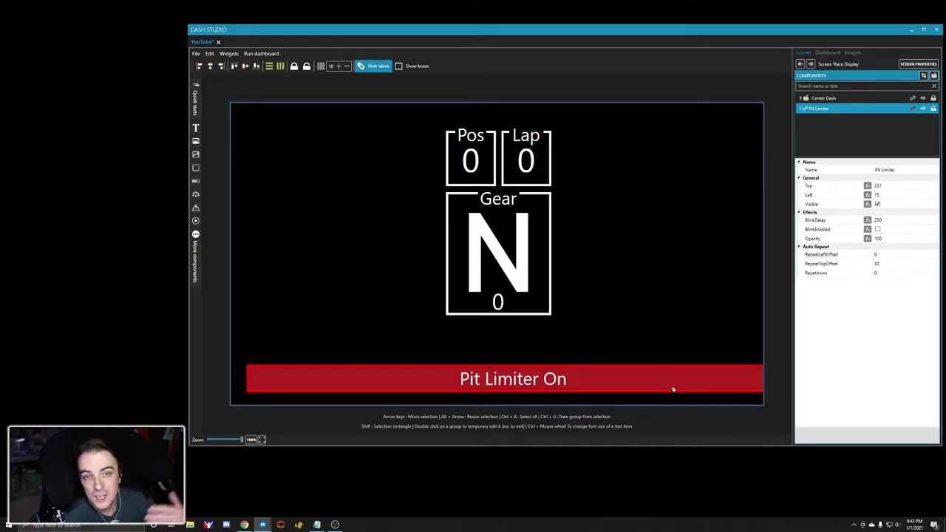
pyautogui.moveTo(672, 390); pyautogui.dragTo(654, 126)
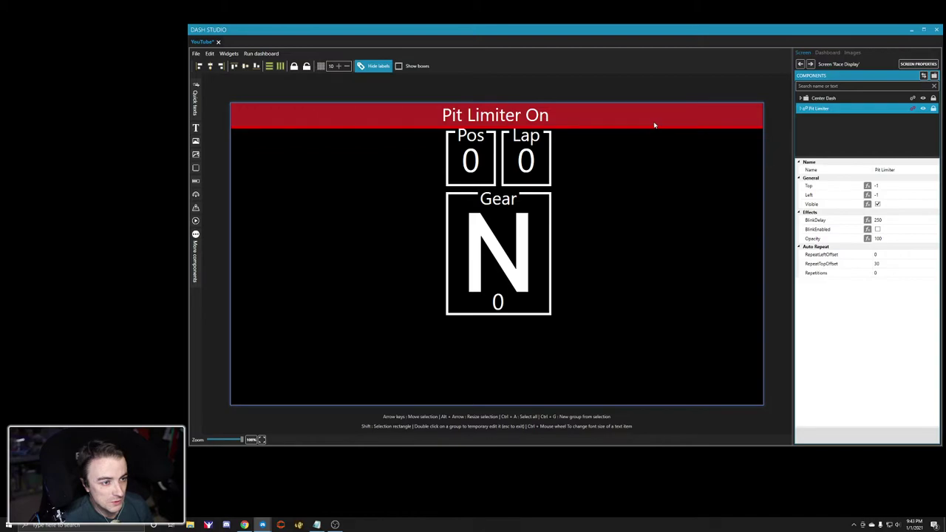
# Select the Pit Limiter group and switch its Visible binding to a computed value
pyautogui.click(540, 270)
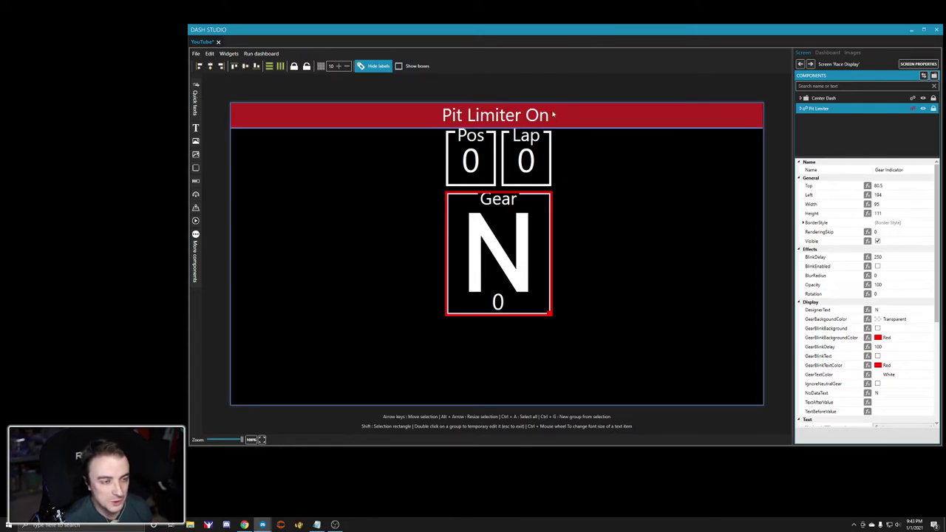
pyautogui.click(605, 126)
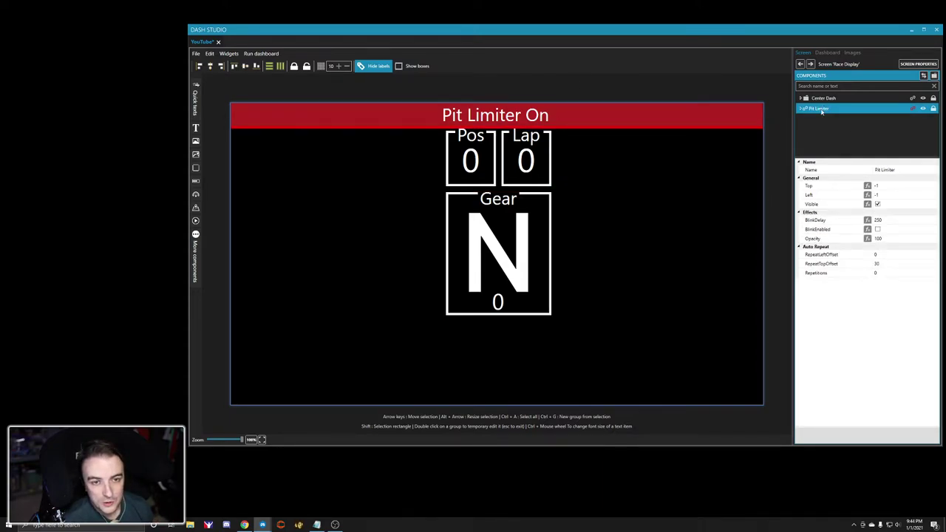
pyautogui.click(821, 110)
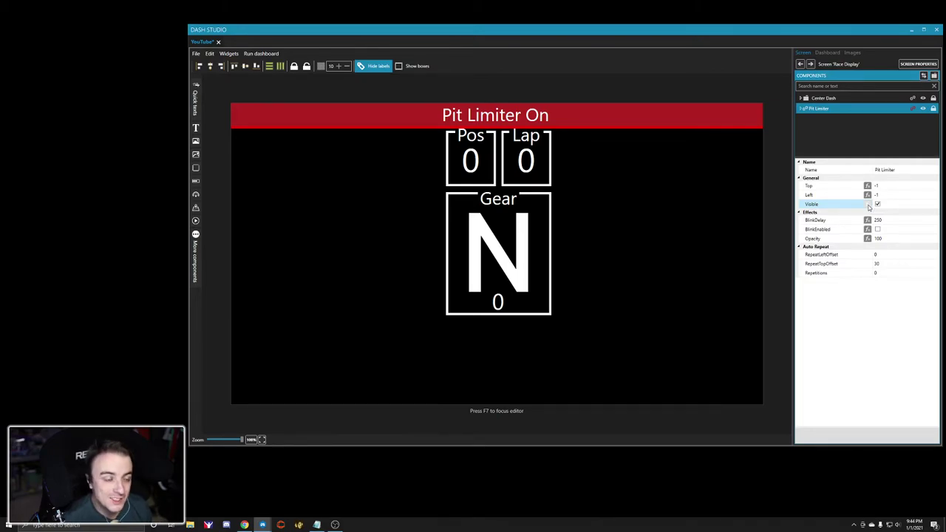
pyautogui.click(867, 205)
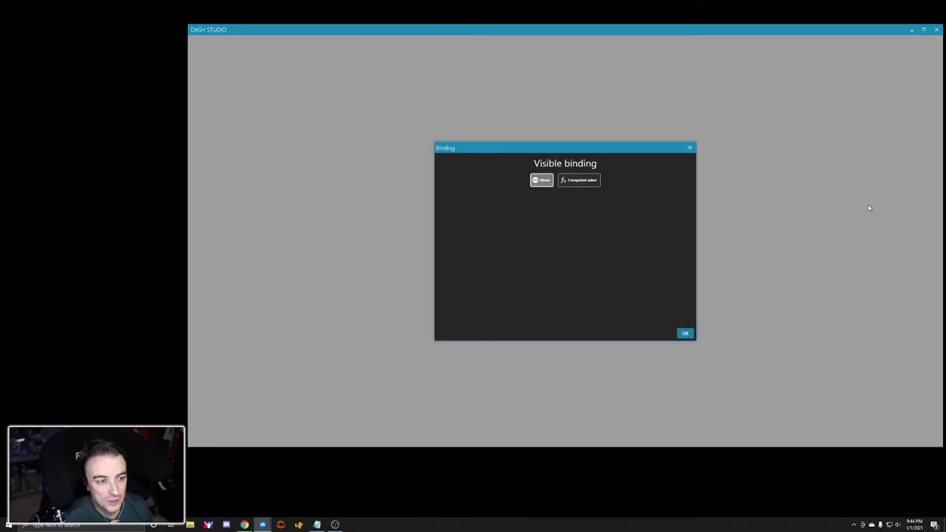
pyautogui.click(581, 184)
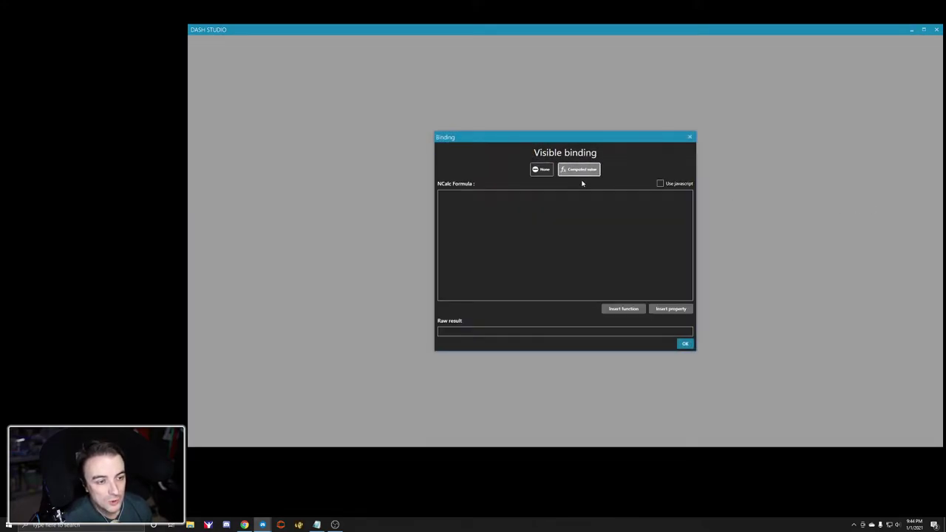
pyautogui.click(536, 209)
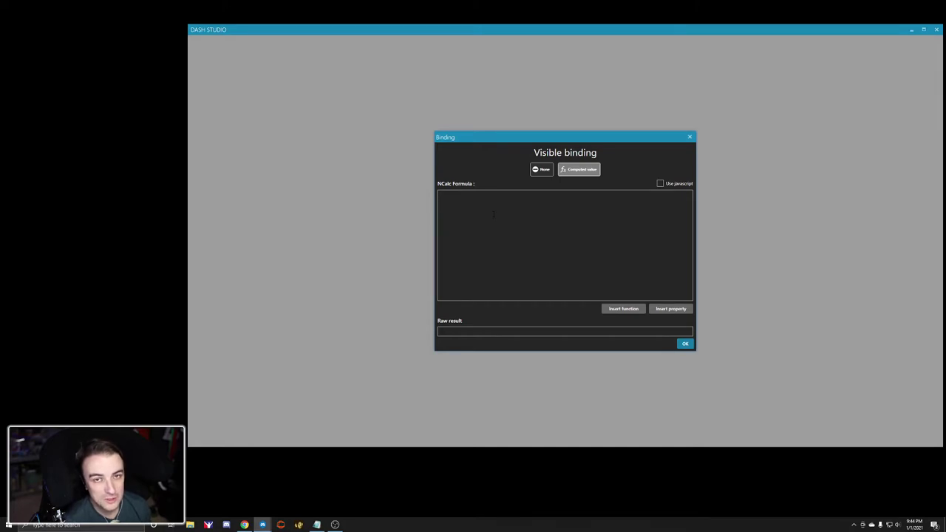
# Switch to the main SimHub window, filter the available properties for "Pitlim", and copy the name of GameData.PitLimiterOn
pyautogui.click(260, 525)
pyautogui.click(236, 500)
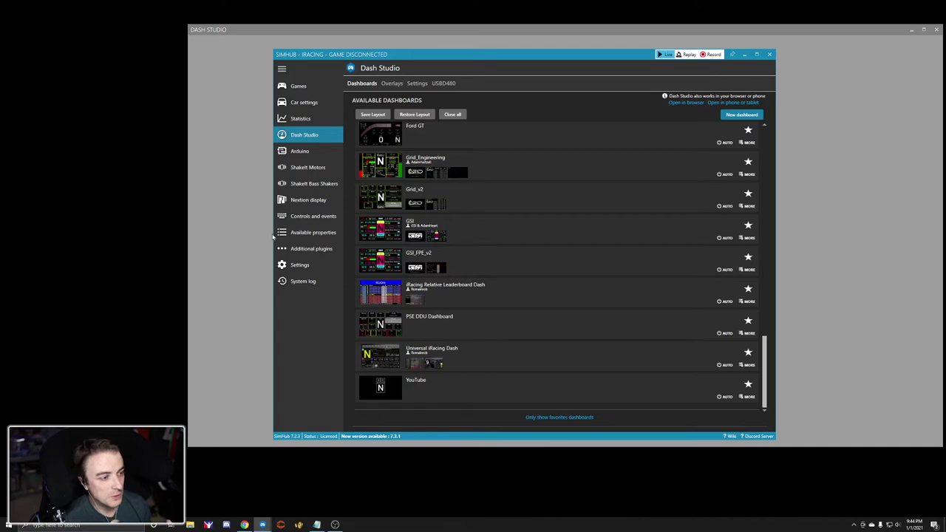
pyautogui.click(310, 232)
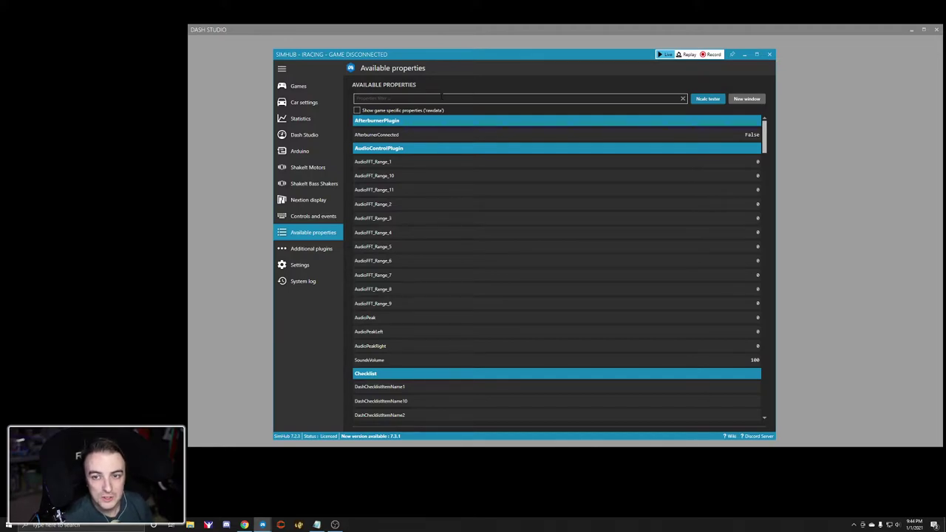
pyautogui.write('Pit')
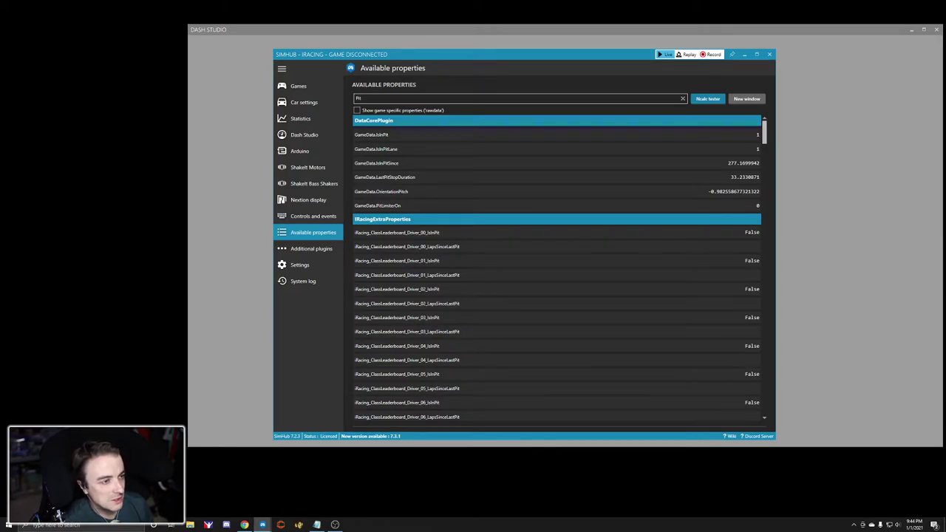
pyautogui.write('lim')
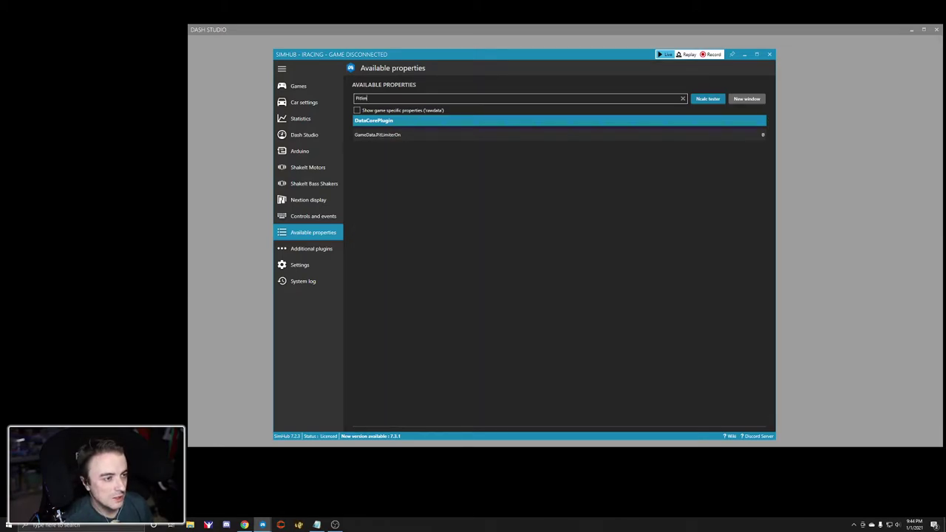
pyautogui.click(378, 136)
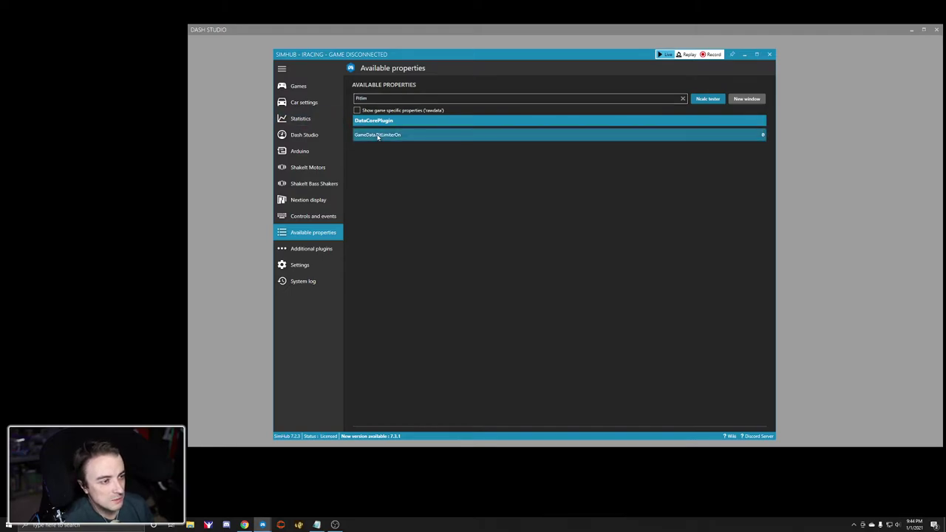
pyautogui.rightClick(378, 136)
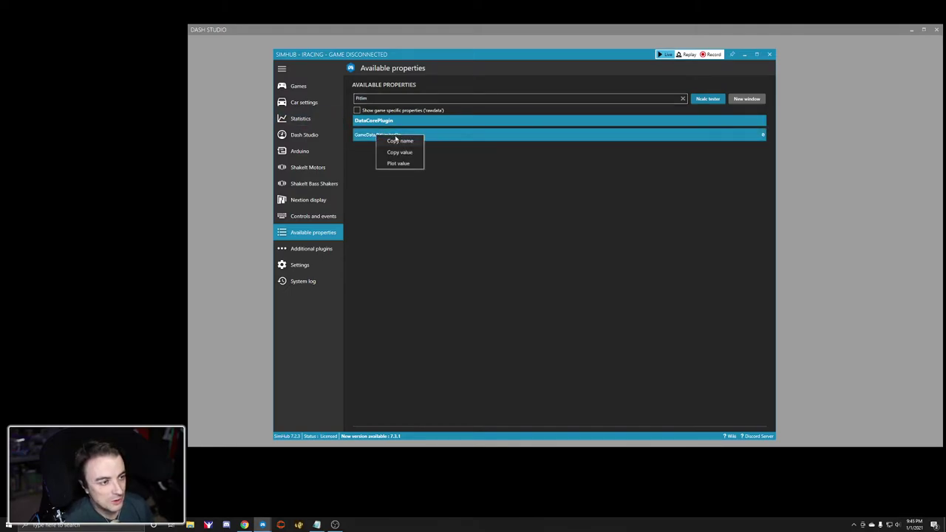
pyautogui.click(400, 141)
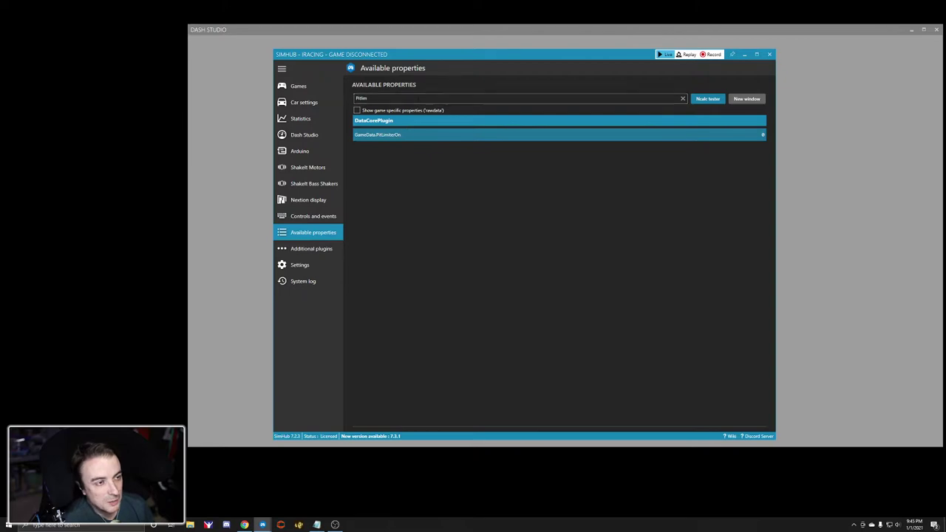
pyautogui.click(744, 54)
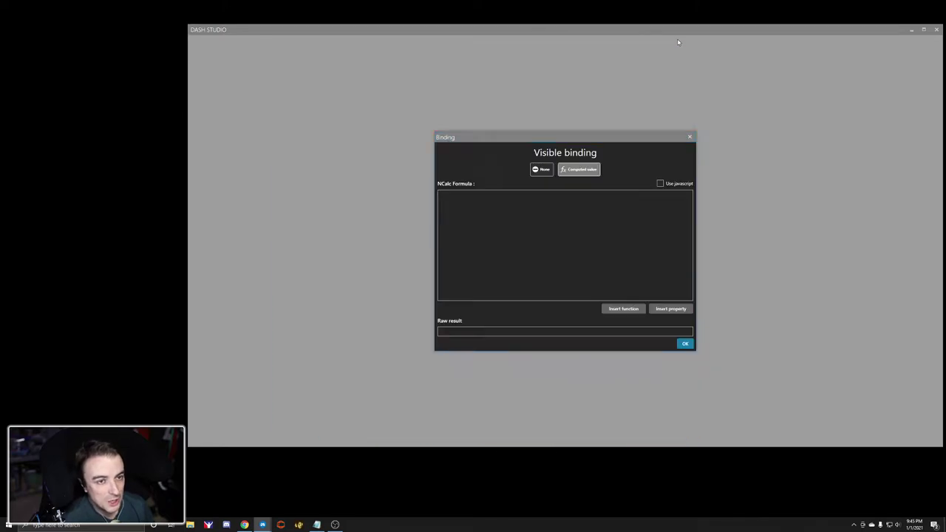
# Enter the copied property in square brackets as the visibility formula: [DataCorePlugin.GameData.PitLimiterOn]
pyautogui.click(483, 213)
pyautogui.write('[]')
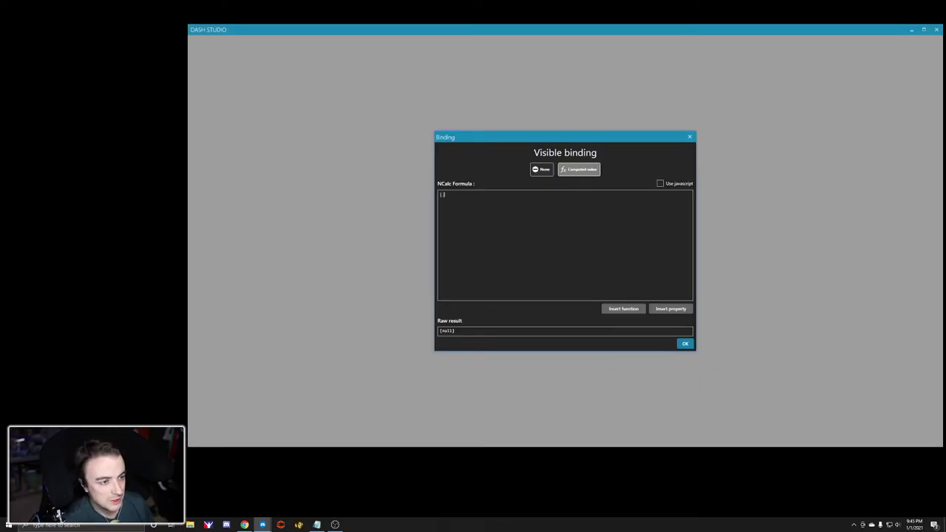
pyautogui.hotkey('ctrl', 'v')
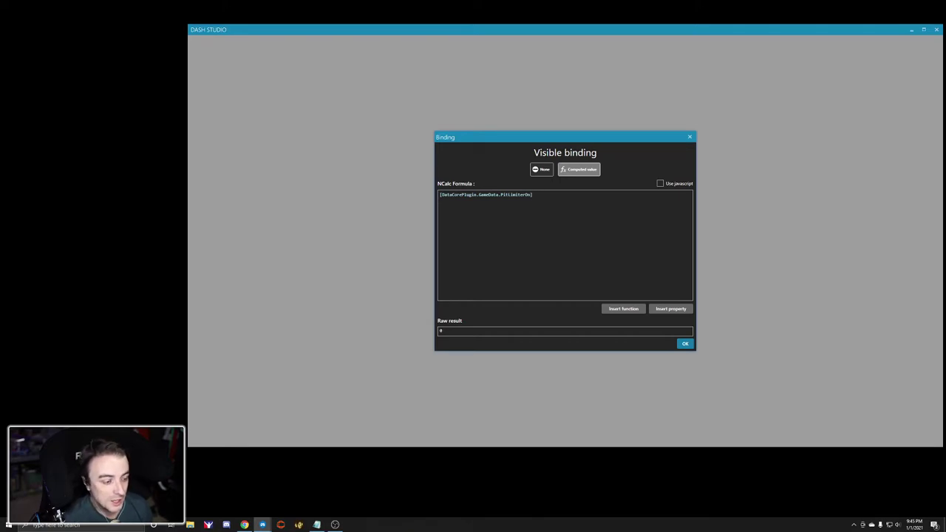
# Check the PitLimiterOn property in SimHub, then append ">0" to the visibility formula and apply the binding
pyautogui.moveTo(263, 525)
pyautogui.click(208, 496)
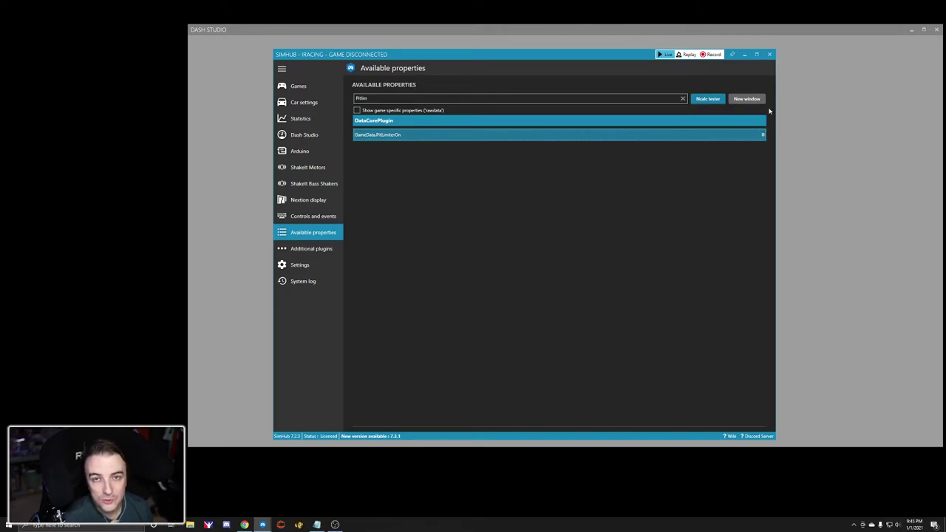
pyautogui.click(232, 112)
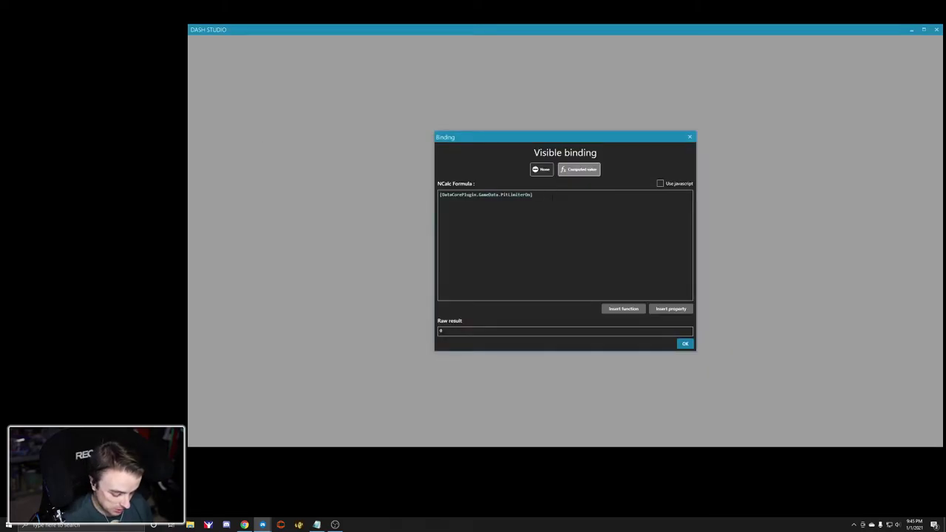
pyautogui.write('=1')
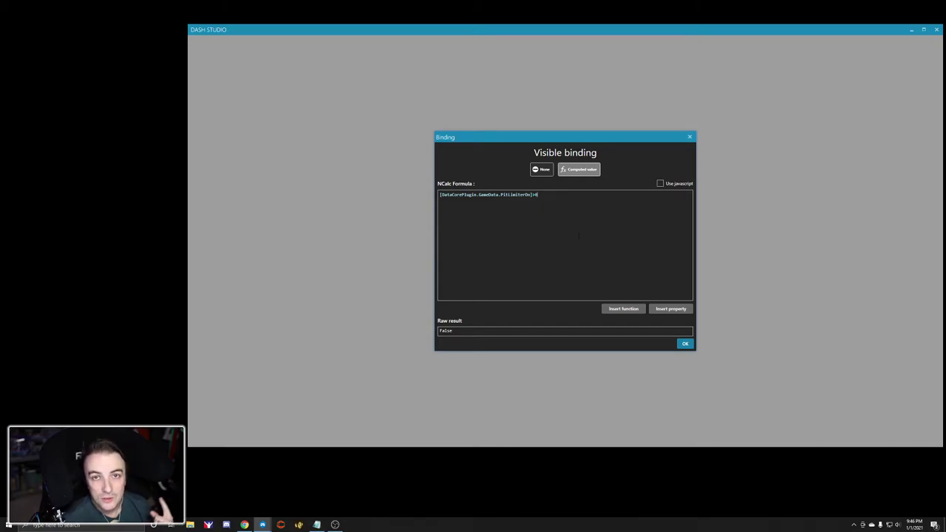
pyautogui.click(682, 344)
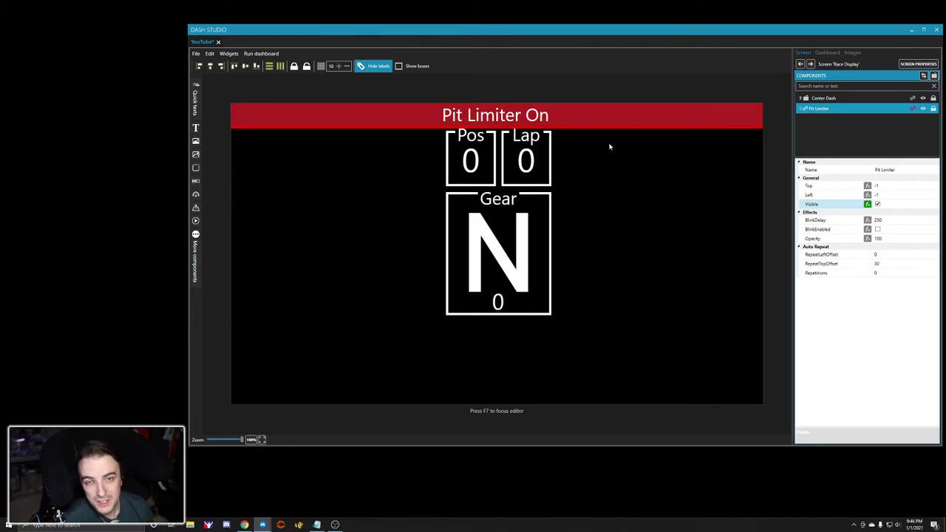
# Hide the Pit Limiter group in the editor and move the selection off it
pyautogui.click(923, 109)
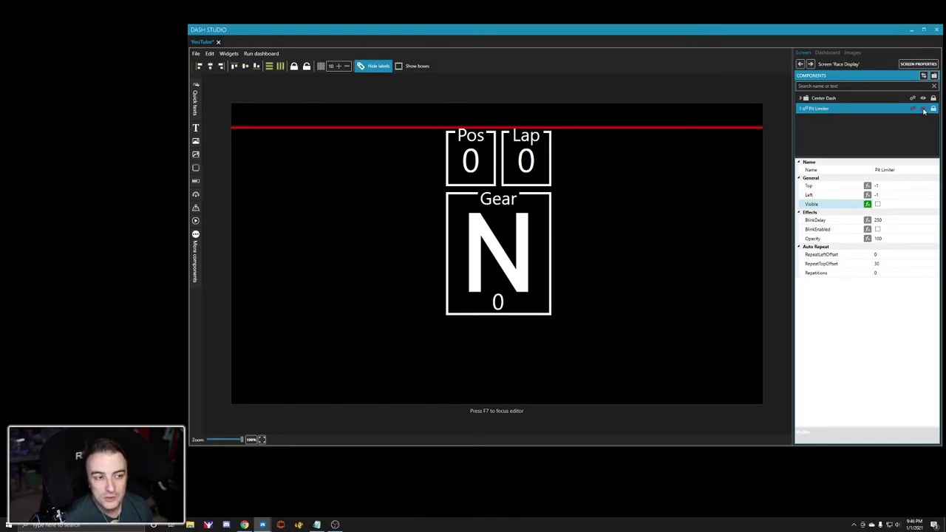
pyautogui.click(549, 249)
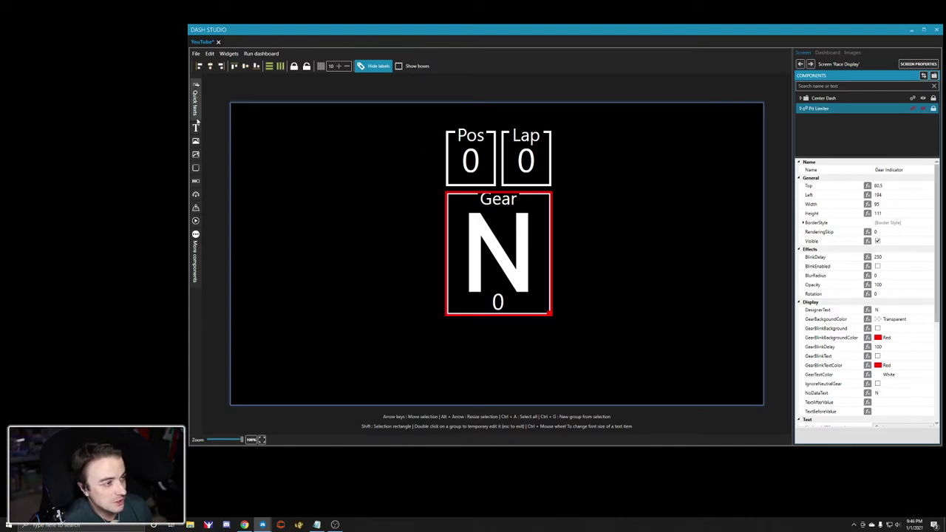
# Add a rectangle covering the whole dashboard screen, about 482 by 274, and name it "Yellow Flag"
pyautogui.moveTo(196, 173); pyautogui.dragTo(761, 403)
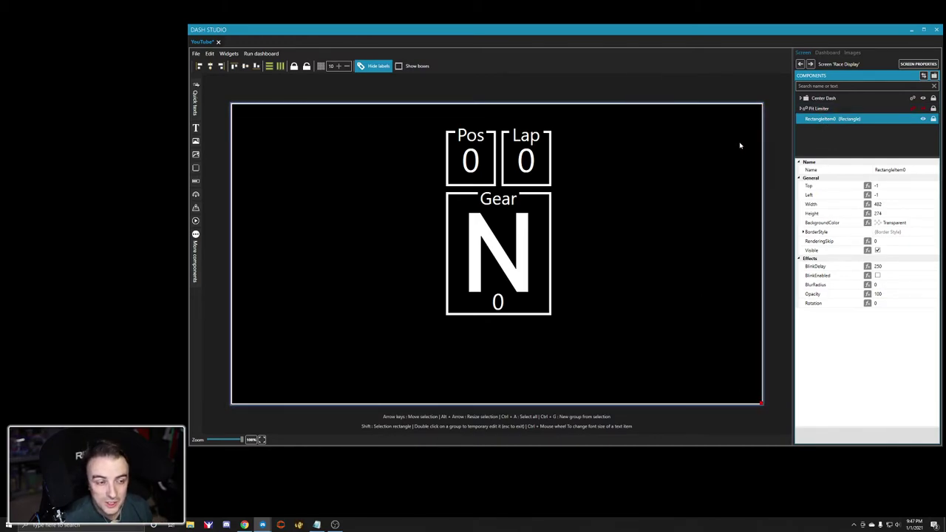
pyautogui.doubleClick(822, 119)
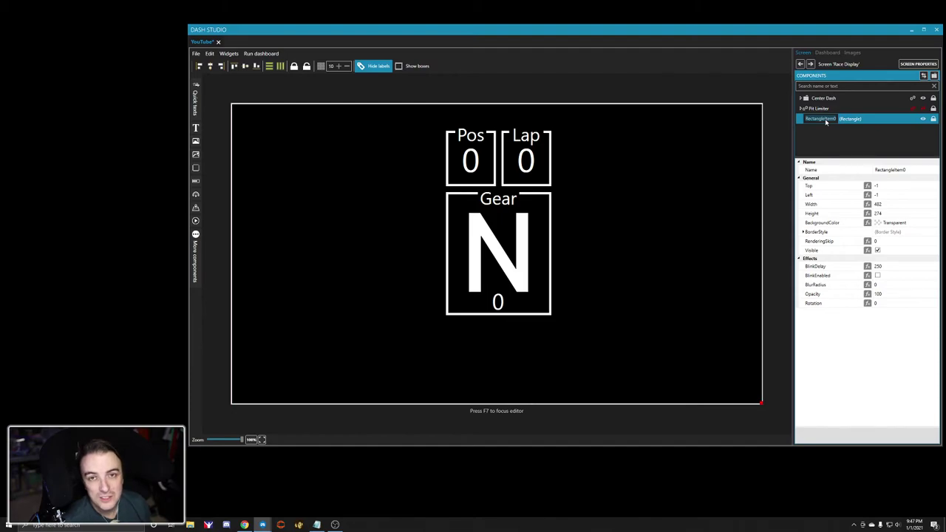
pyautogui.write('Yel')
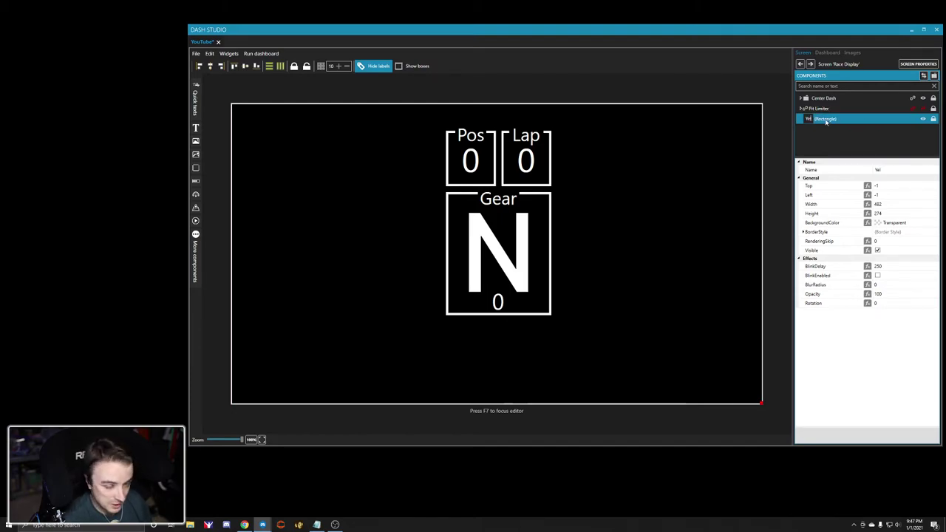
pyautogui.write('low Flag')
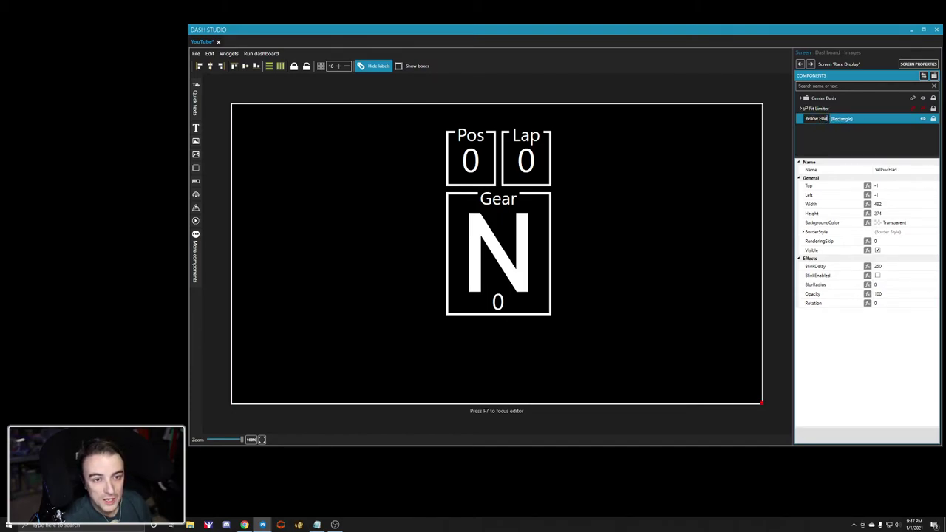
pyautogui.press('Return')
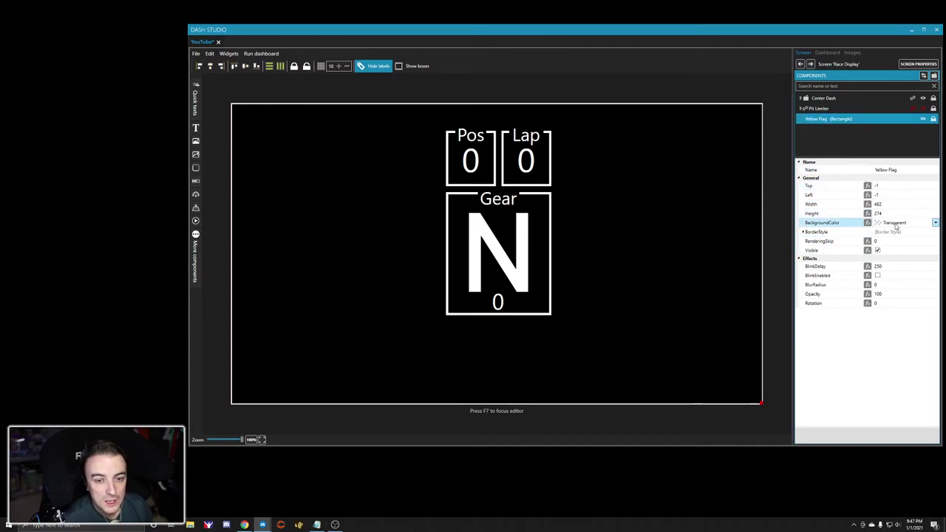
# Set the Yellow Flag rectangle's background color to Yellow and its opacity to 60
pyautogui.click(934, 222)
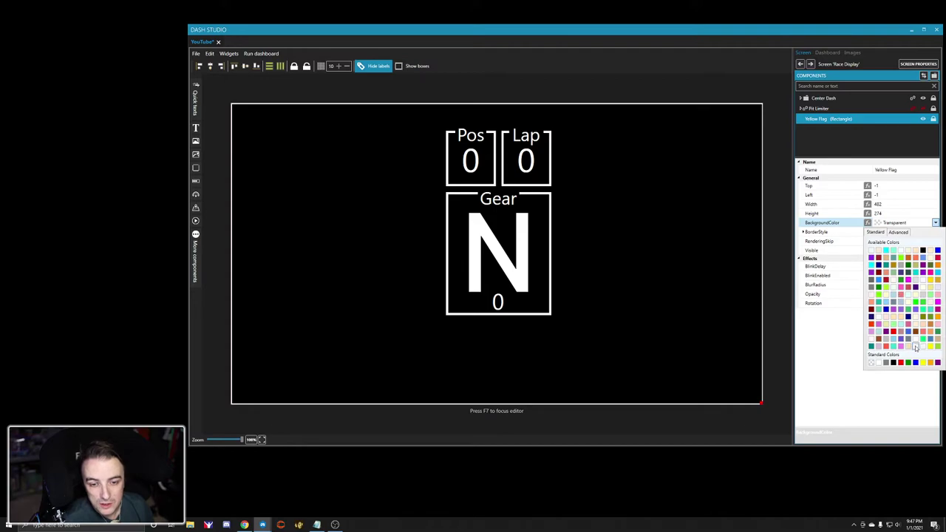
pyautogui.click(930, 362)
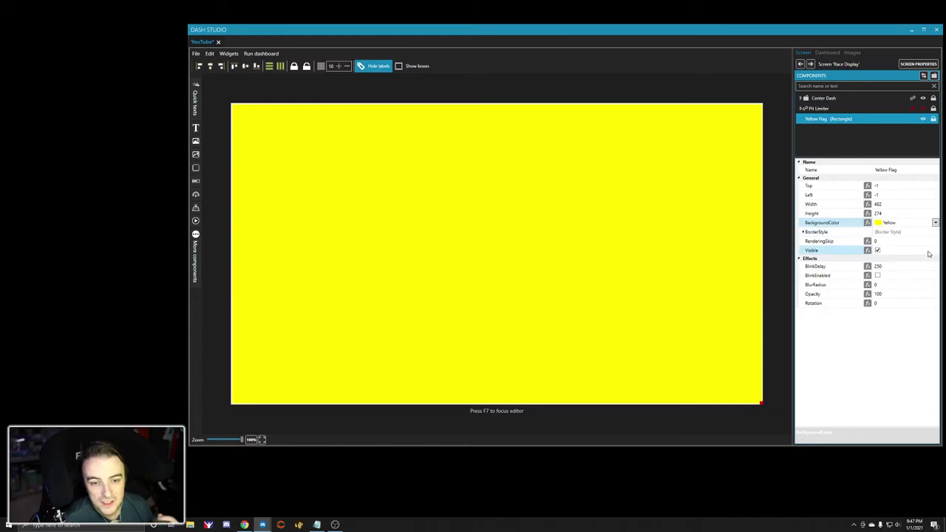
pyautogui.click(935, 296)
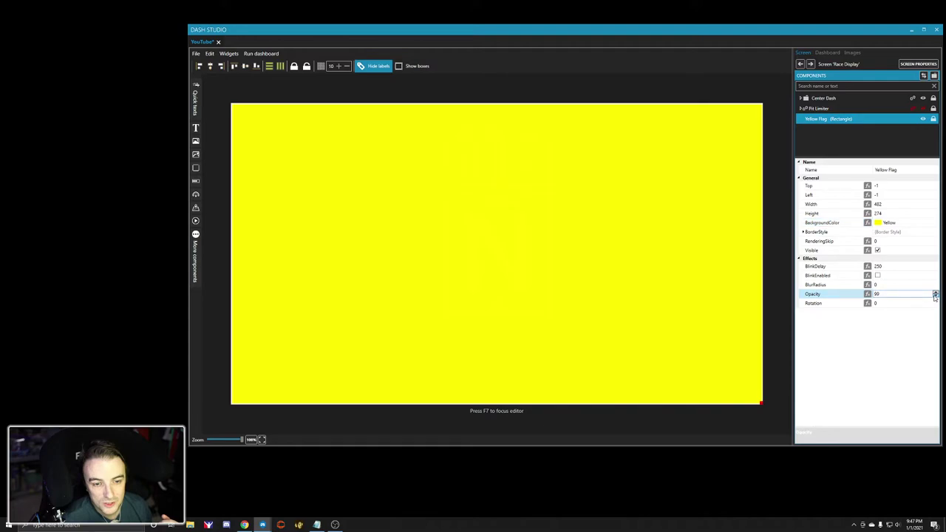
pyautogui.moveTo(935, 295); pyautogui.dragTo(935, 296)
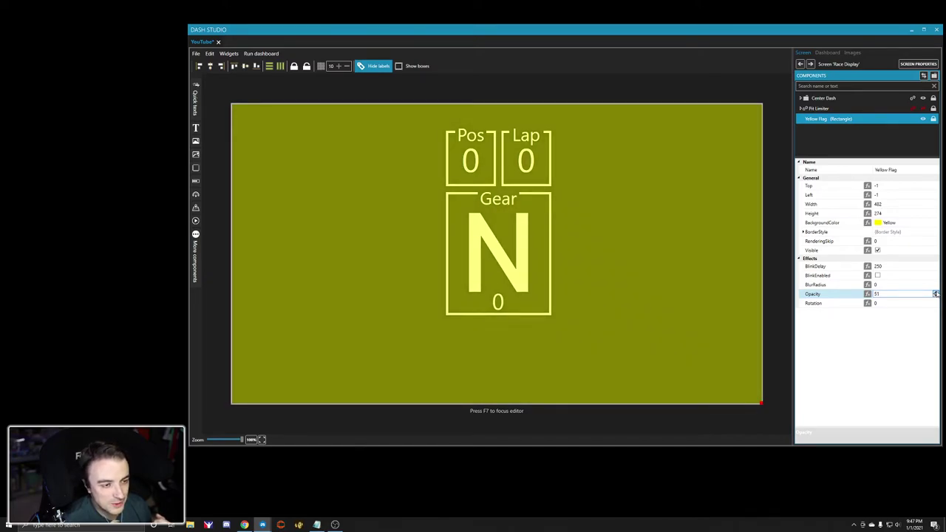
pyautogui.moveTo(935, 293); pyautogui.dragTo(935, 293)
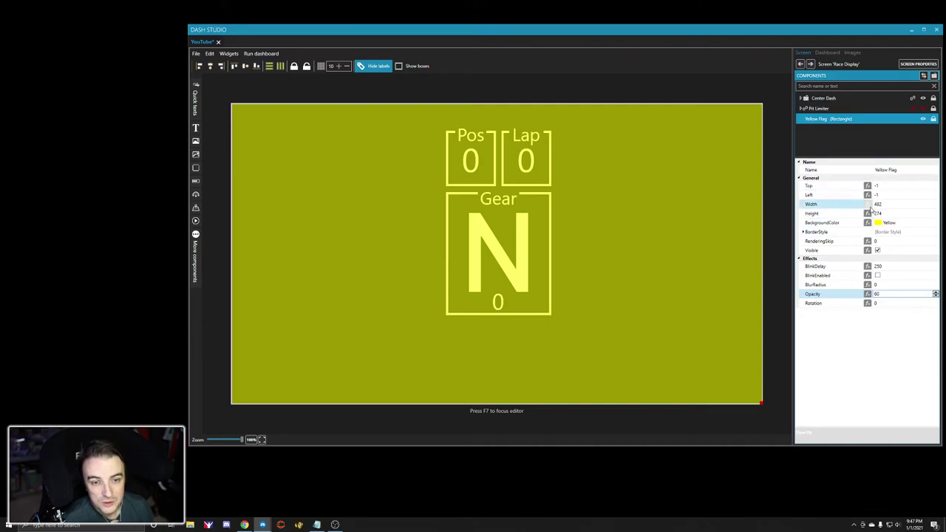
# Open the visibility binding of the Yellow Flag rectangle and make it a computed value
pyautogui.click(843, 119)
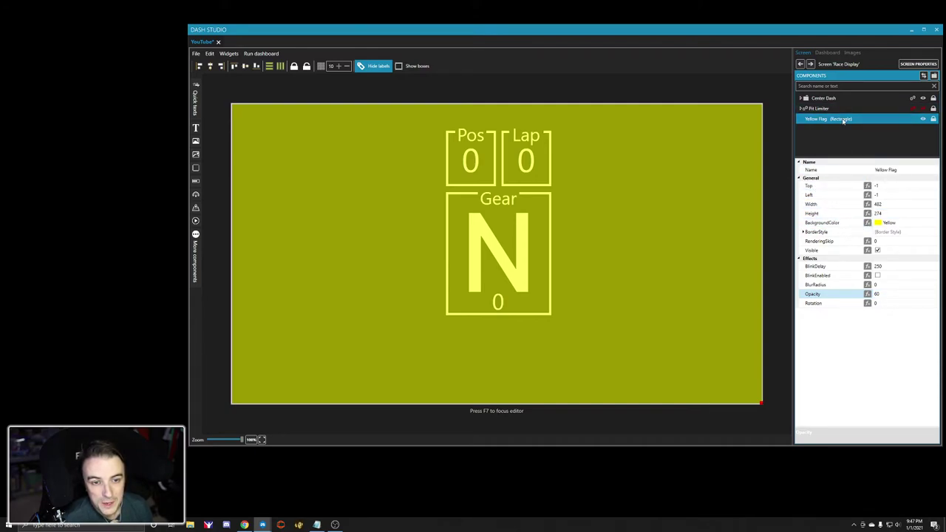
pyautogui.click(868, 251)
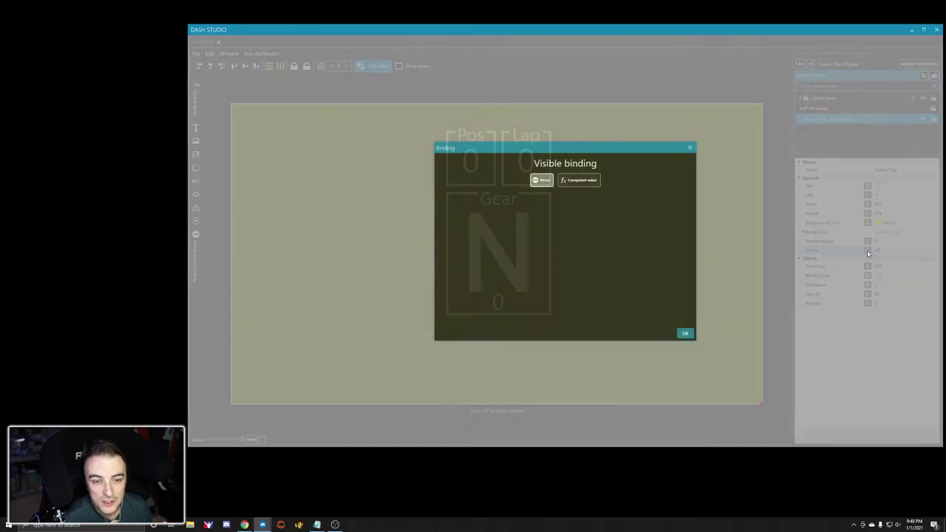
pyautogui.click(575, 181)
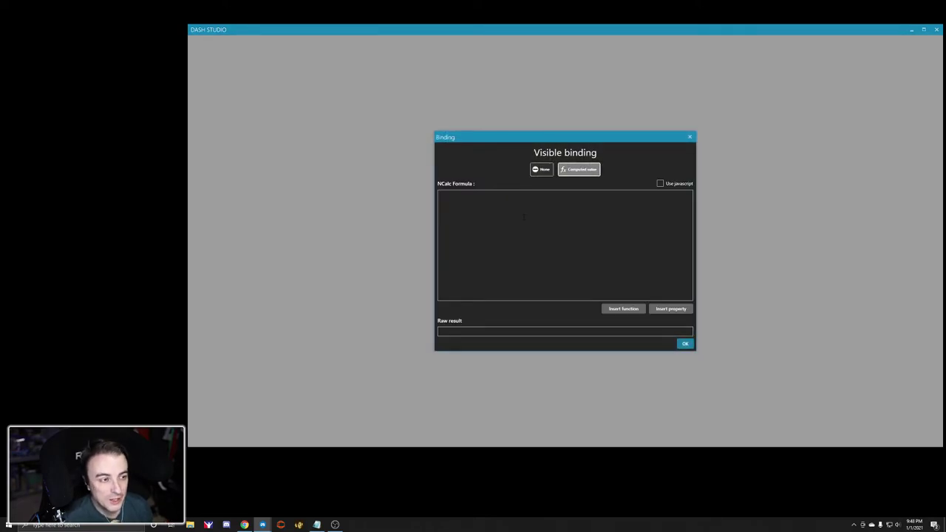
# Switch to SimHub's available properties, search for "flag" and copy the name of the GameData.Flag_Yellow property
pyautogui.moveTo(264, 528)
pyautogui.click(222, 489)
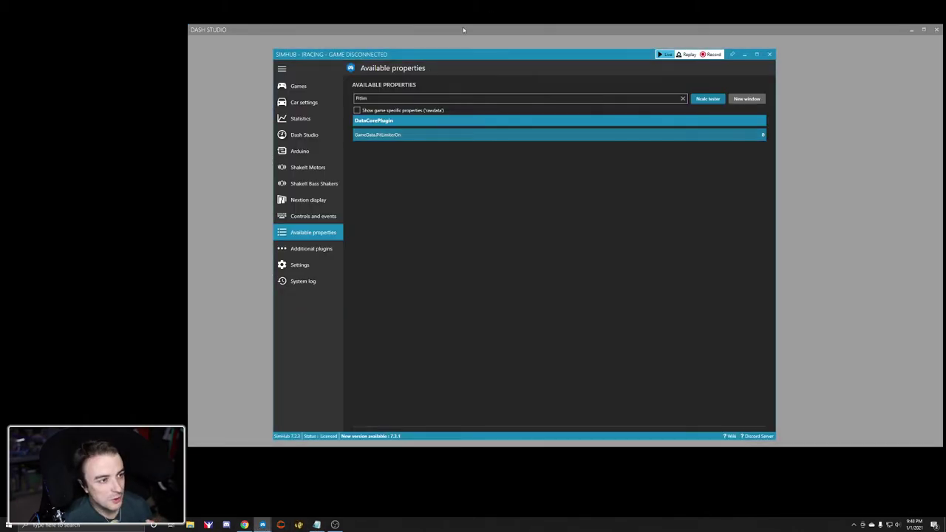
pyautogui.write('flag')
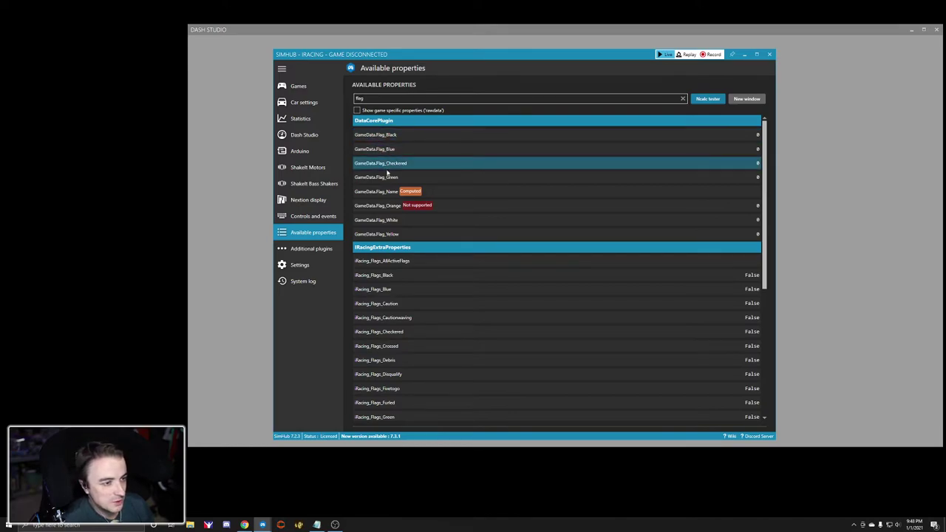
pyautogui.rightClick(393, 235)
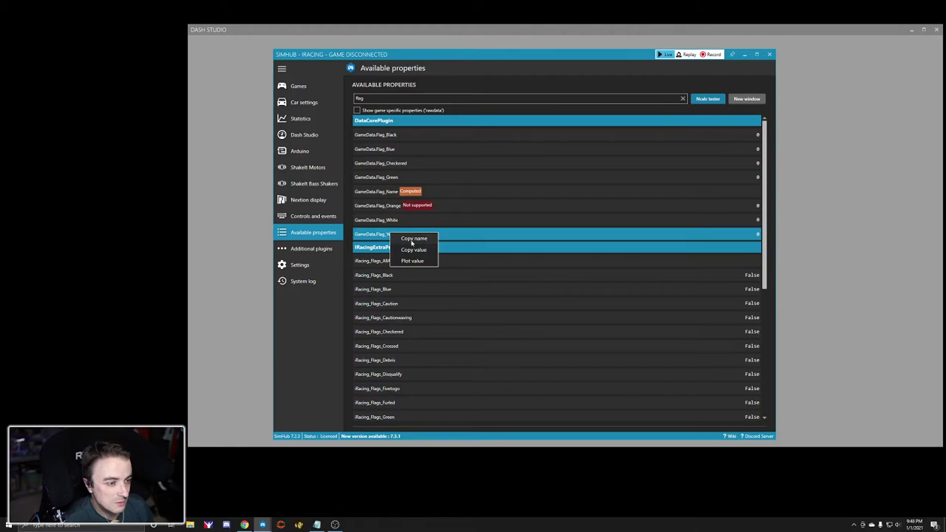
pyautogui.click(412, 240)
# Back in Dash Studio, set the visibility formula to [DataCorePlugin.GameData.Flag_Yellow]>0 and apply the binding
pyautogui.click(811, 108)
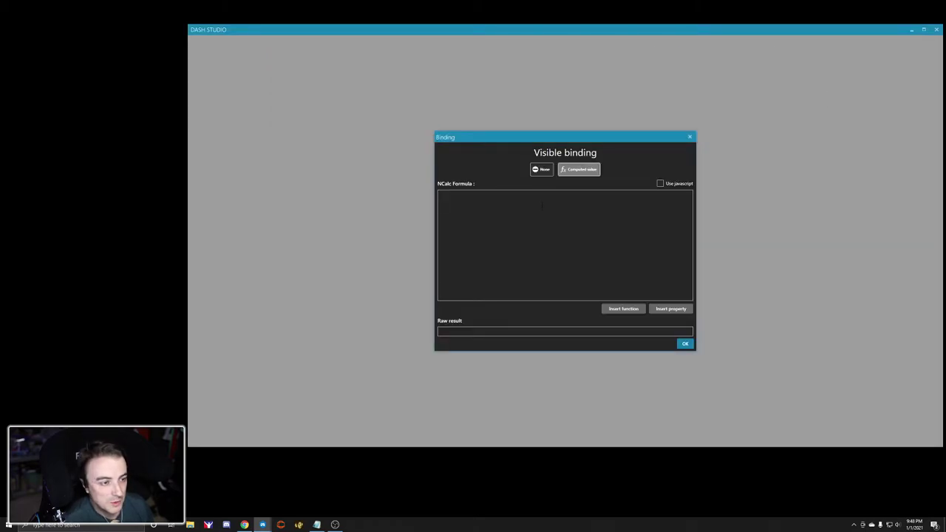
pyautogui.write('[')
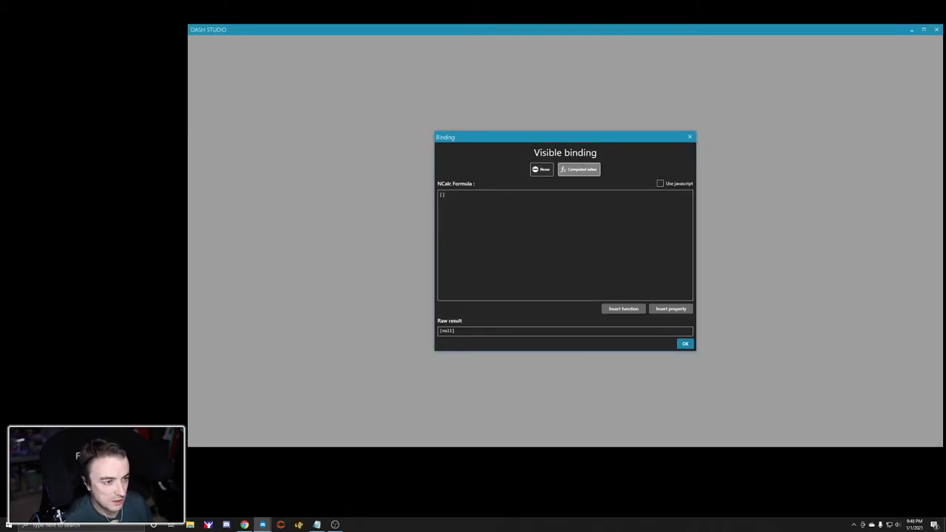
pyautogui.write('DataCorePlugin.GameData.Flag_Yellow')
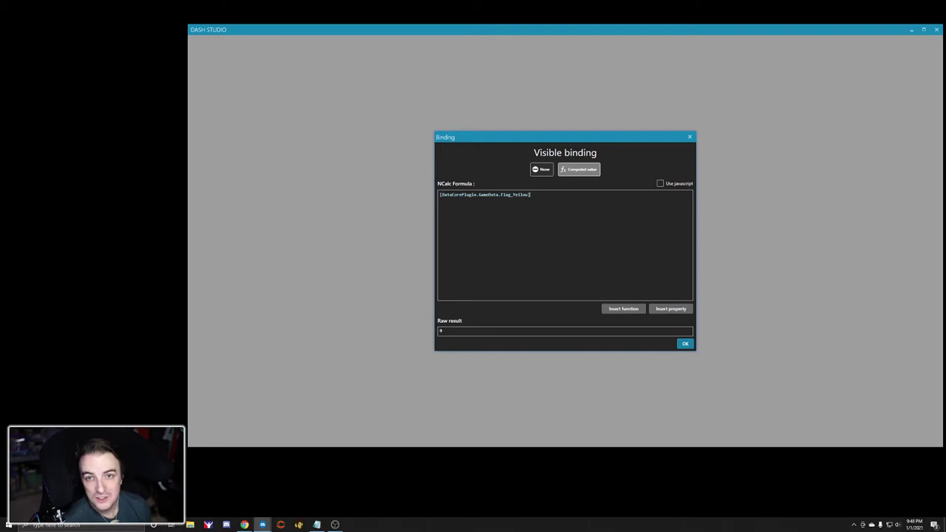
pyautogui.write('>0')
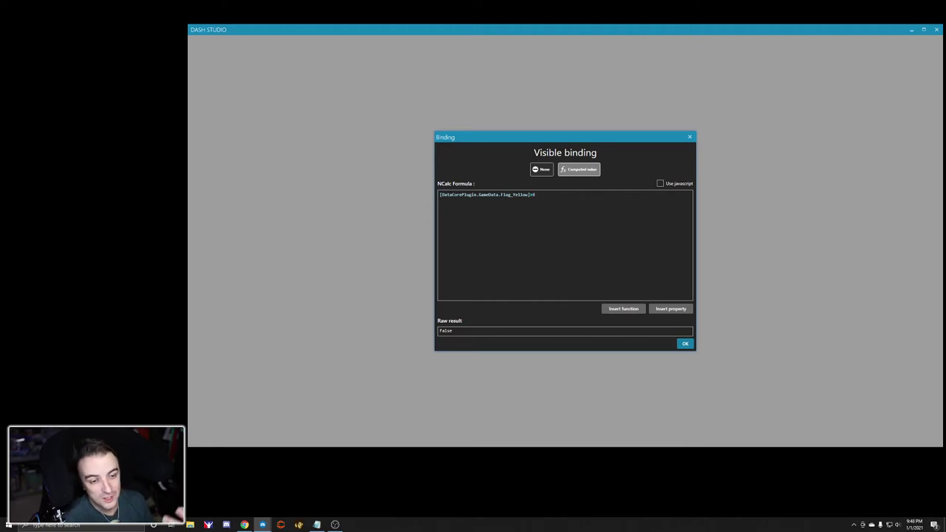
pyautogui.click(685, 344)
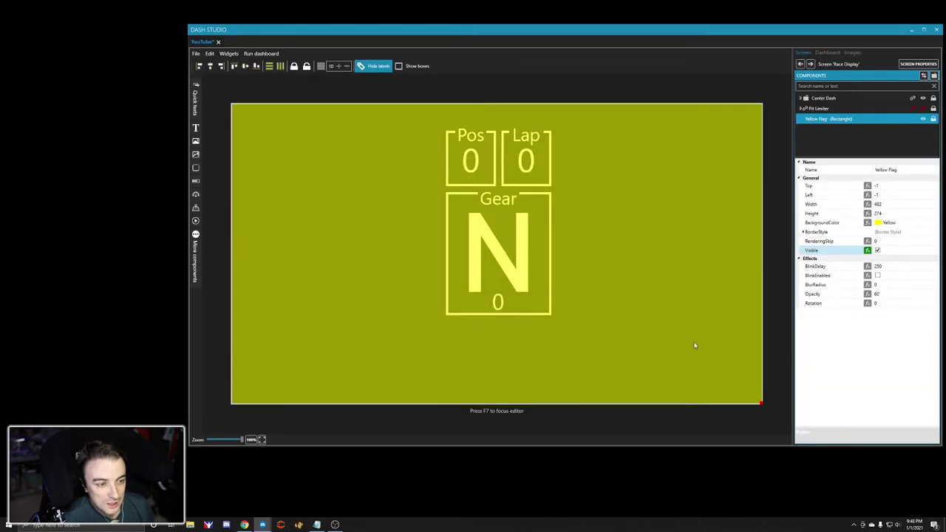
# Hide the Yellow Flag rectangle in the editor and review its visibility formula
pyautogui.click(922, 120)
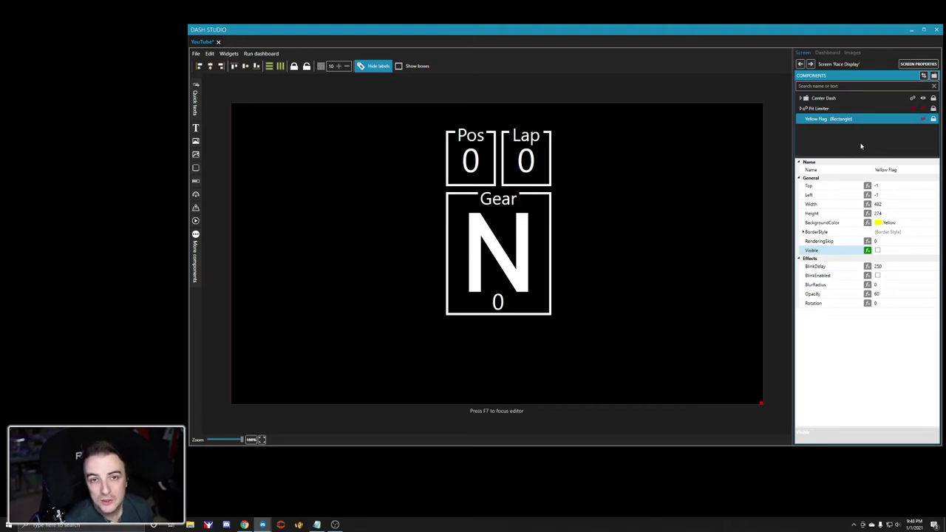
pyautogui.click(867, 251)
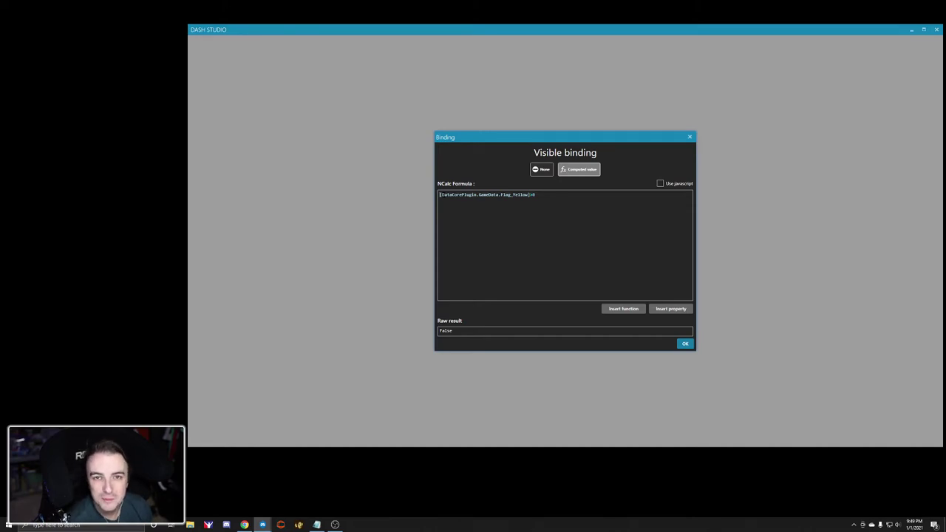
pyautogui.click(685, 344)
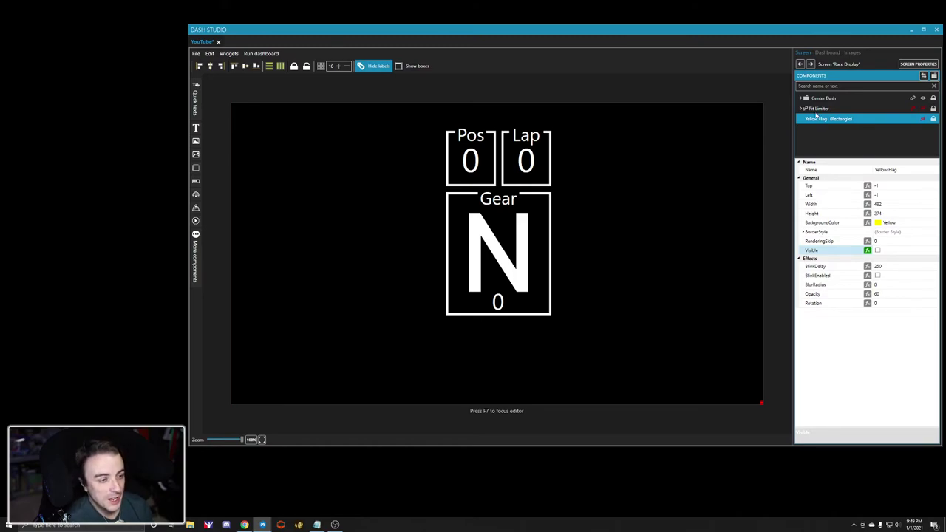
# Add another rectangle covering the whole dashboard screen, about 482 by 275, and remove its border
pyautogui.click(269, 377)
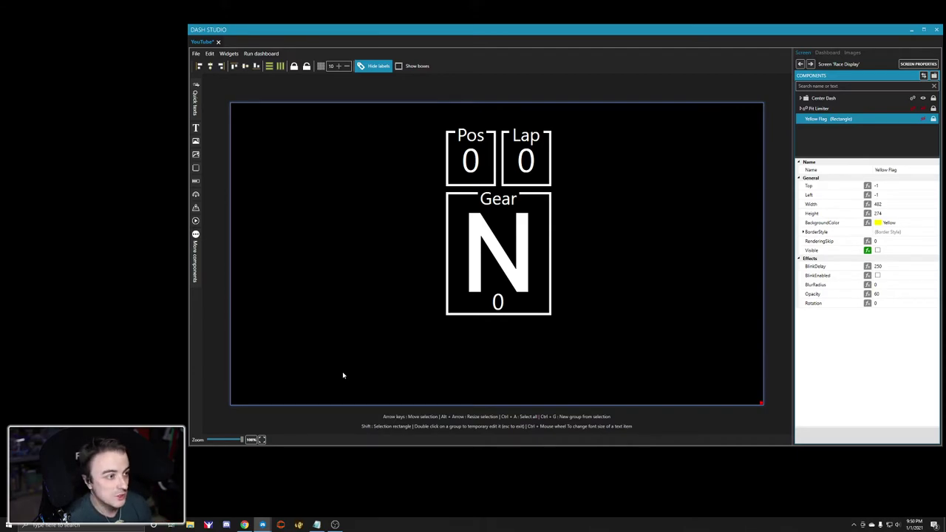
pyautogui.moveTo(196, 168); pyautogui.dragTo(284, 173)
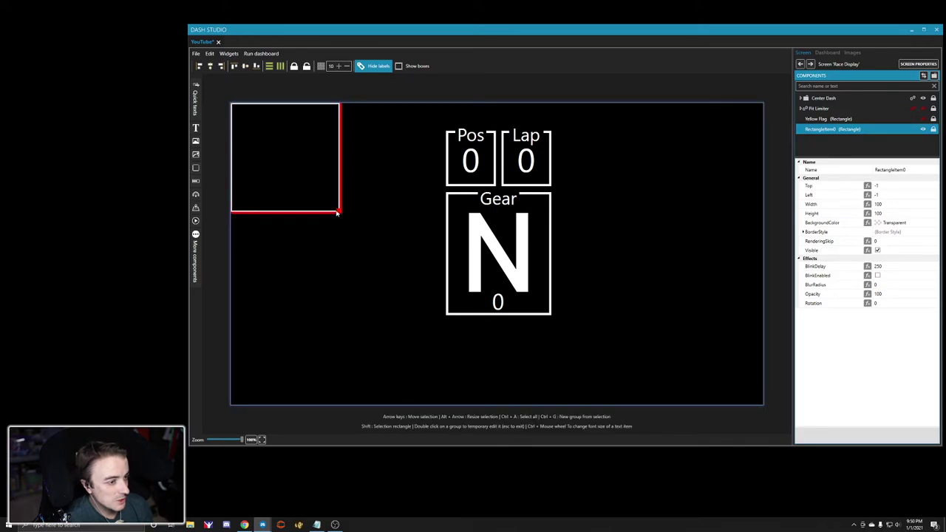
pyautogui.moveTo(340, 213); pyautogui.dragTo(762, 405)
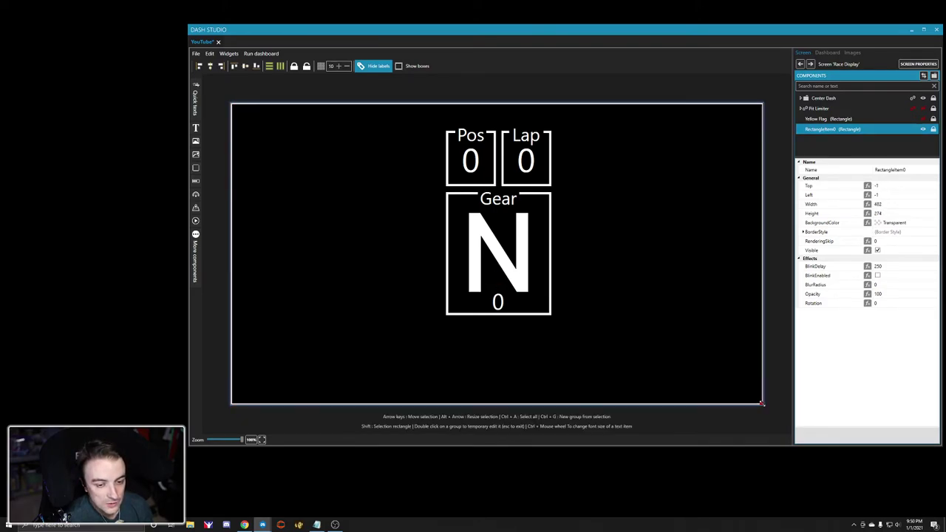
pyautogui.click(803, 232)
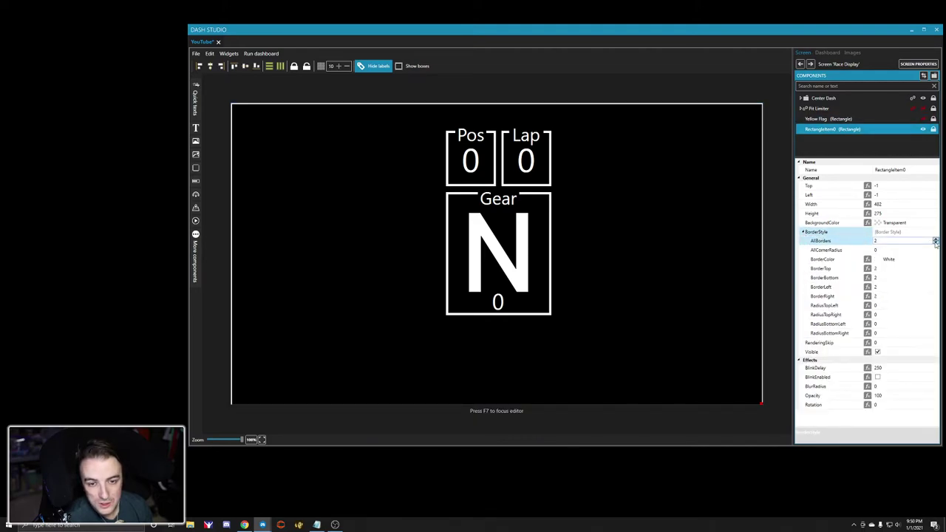
pyautogui.click(667, 237)
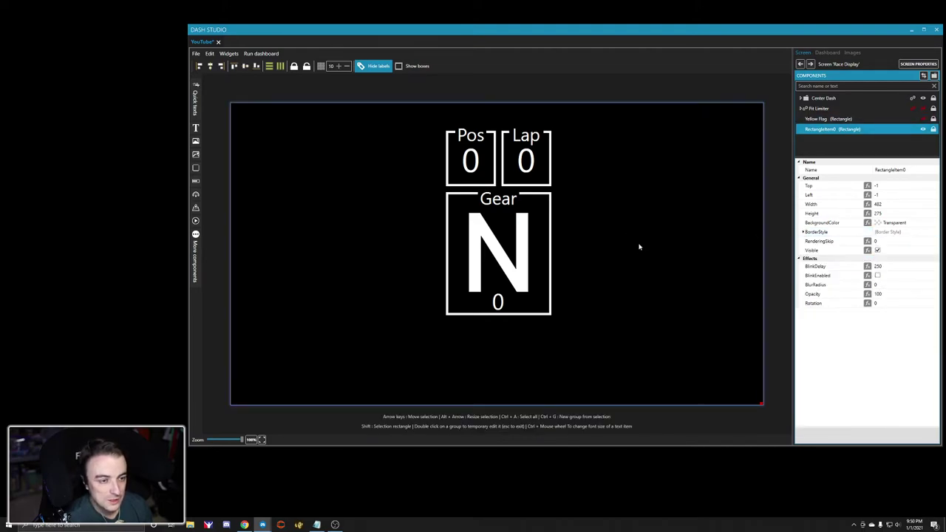
# Try Red as the new full-screen rectangle's background color, then settle on Black
pyautogui.click(935, 222)
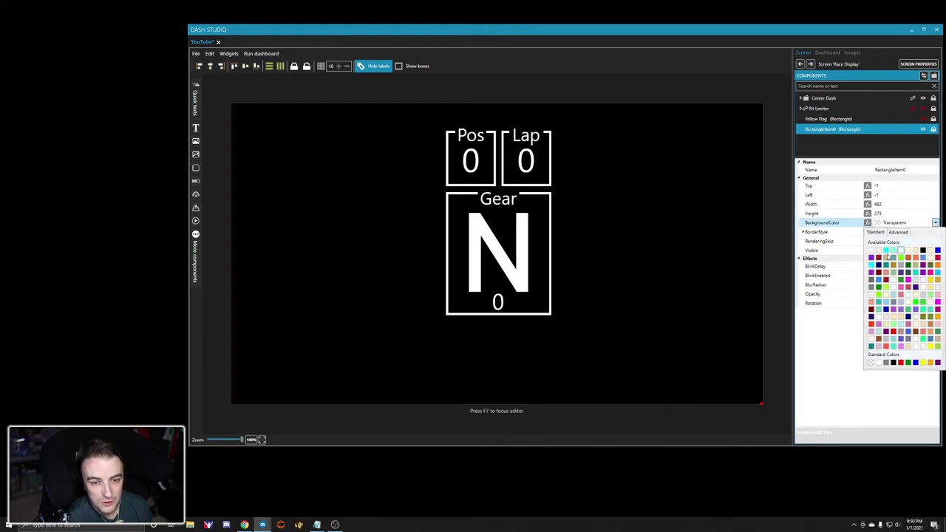
pyautogui.click(896, 334)
pyautogui.click(935, 222)
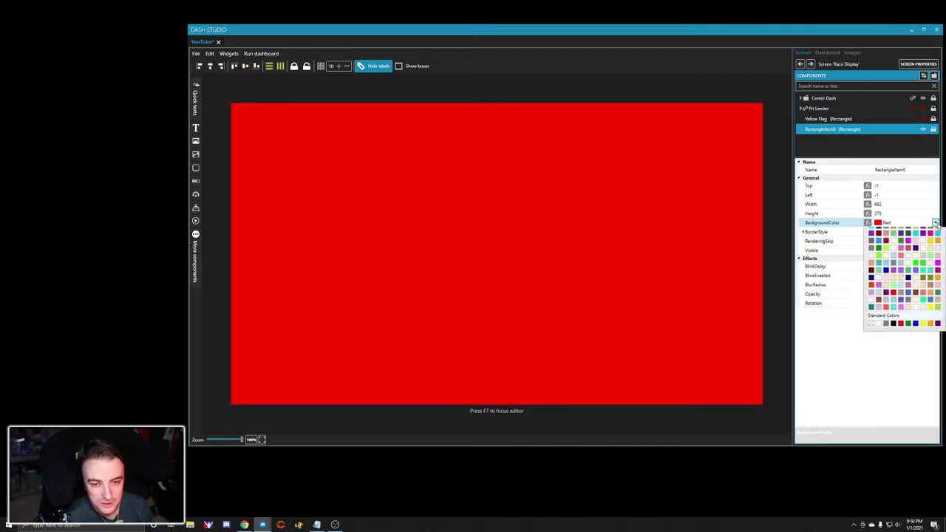
pyautogui.click(896, 364)
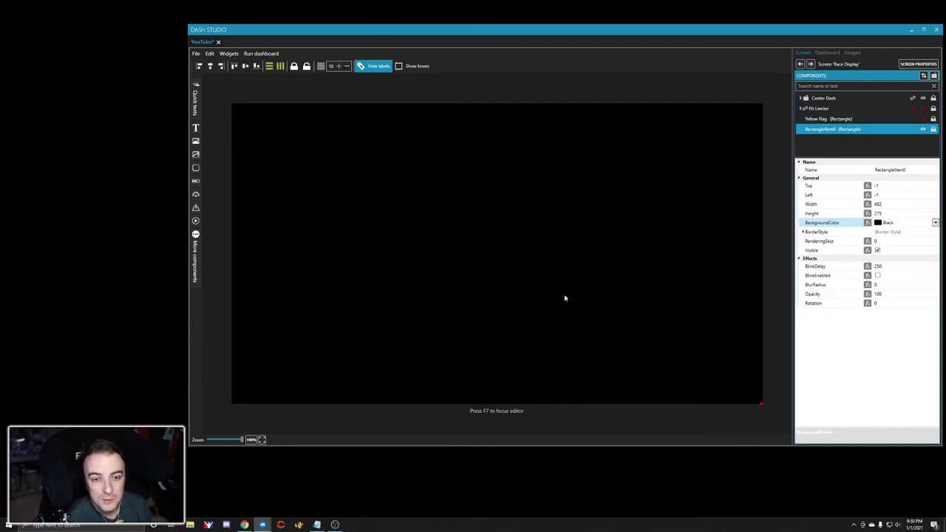
# Add a text item over the black rectangle and enlarge its box to about 248 by 144
pyautogui.click(196, 127)
pyautogui.moveTo(296, 162); pyautogui.dragTo(394, 201)
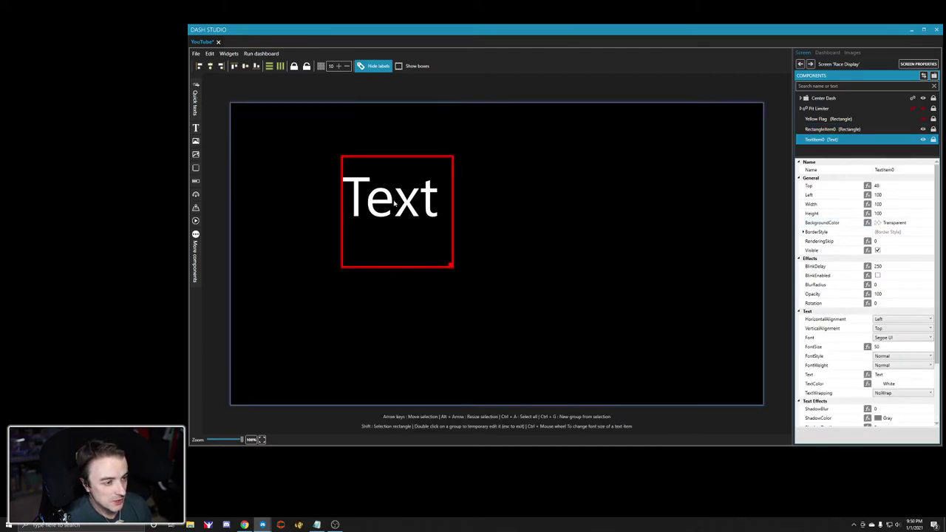
pyautogui.moveTo(452, 266); pyautogui.dragTo(620, 316)
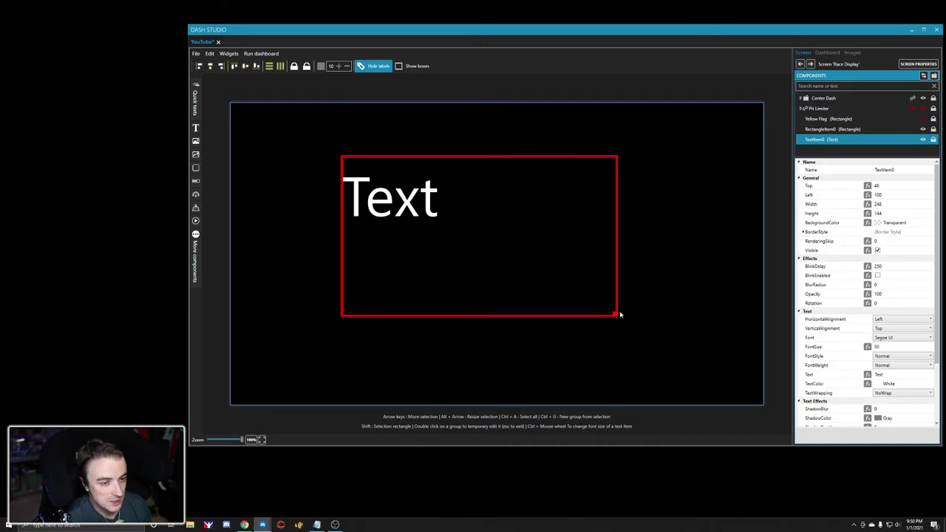
# Change the new text item's text to "55"
pyautogui.scroll(-2, 843, 311)
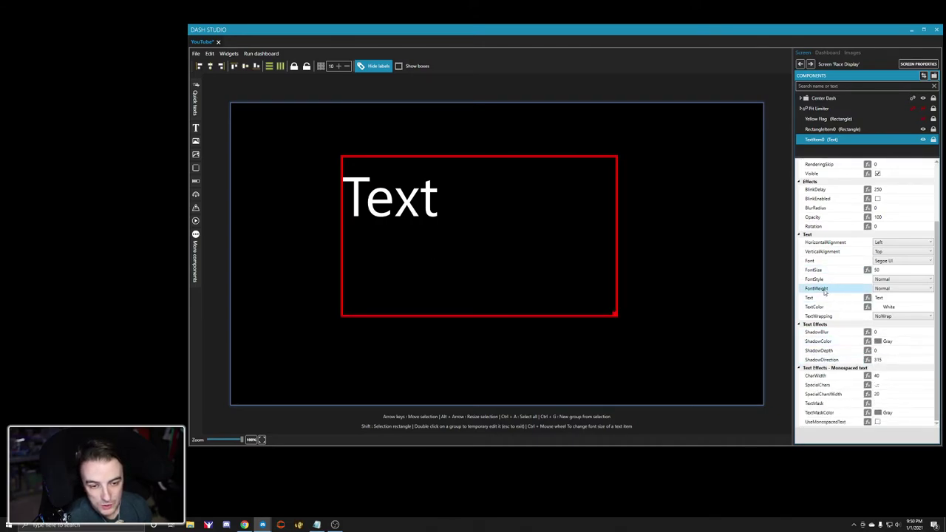
pyautogui.click(894, 297)
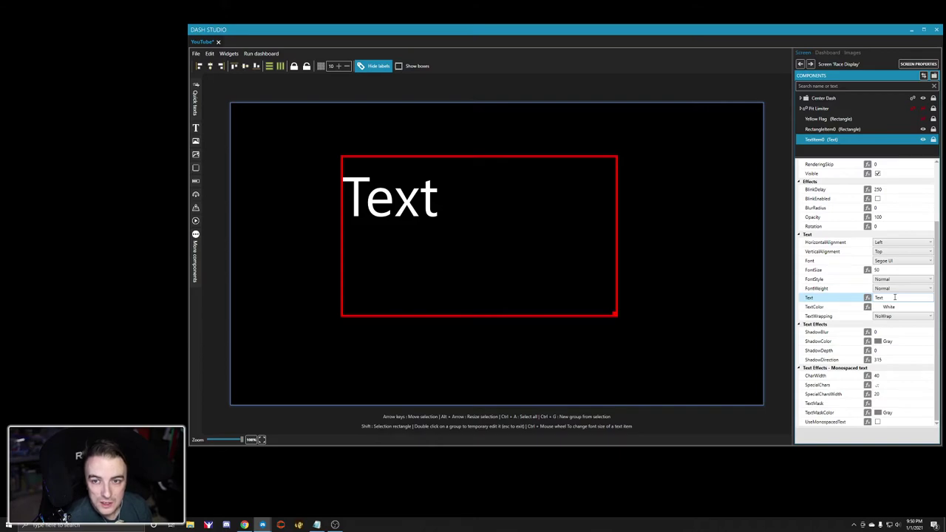
pyautogui.click(895, 297)
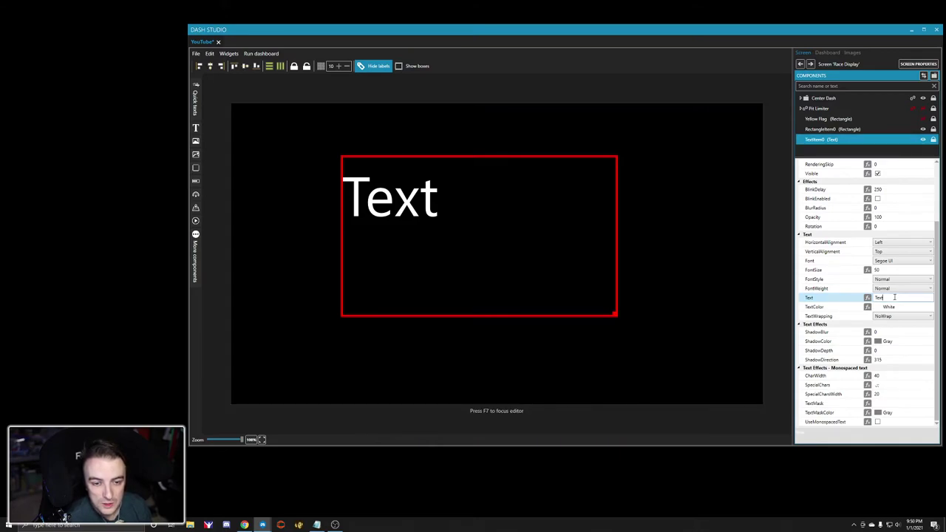
pyautogui.doubleClick(891, 296)
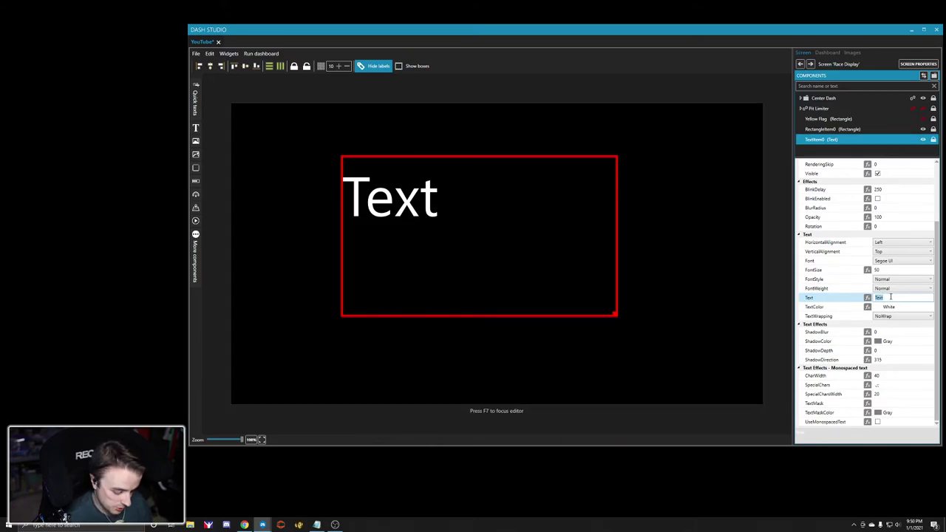
pyautogui.write('55')
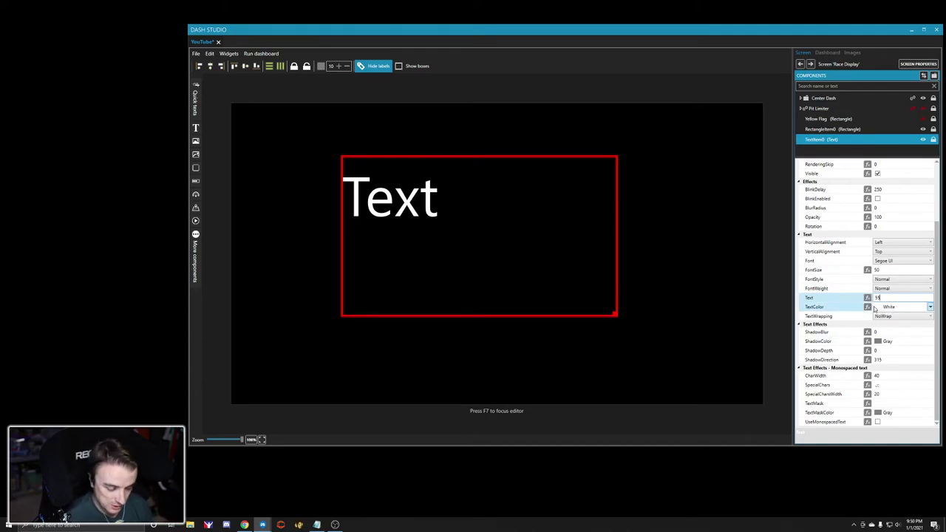
pyautogui.press('Return')
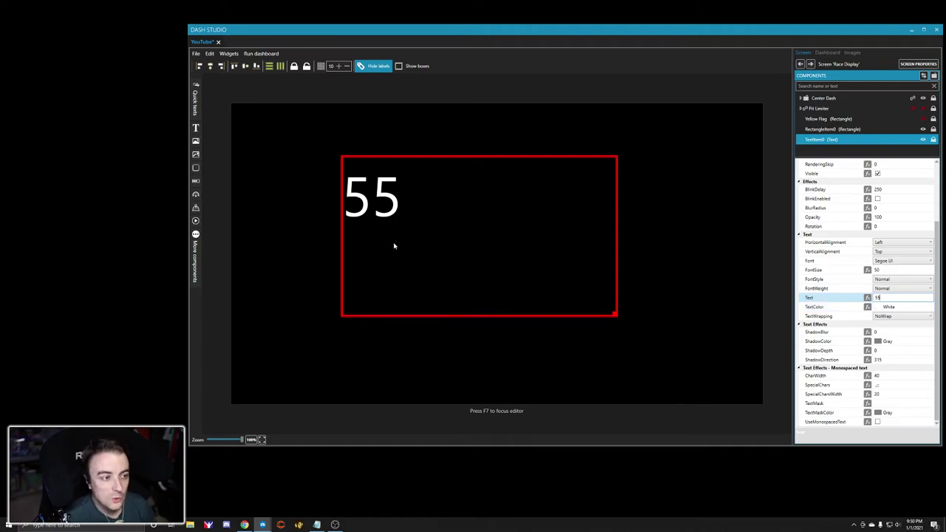
# Try the "55" text box at full-screen size, then shrink it to a small square near the dashboard's center
pyautogui.moveTo(500, 284); pyautogui.dragTo(391, 219)
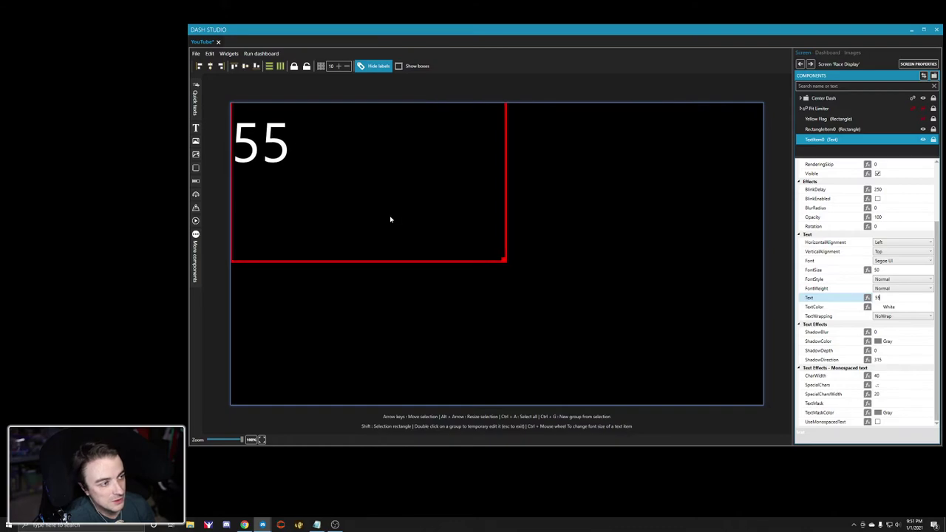
pyautogui.moveTo(505, 260); pyautogui.dragTo(763, 404)
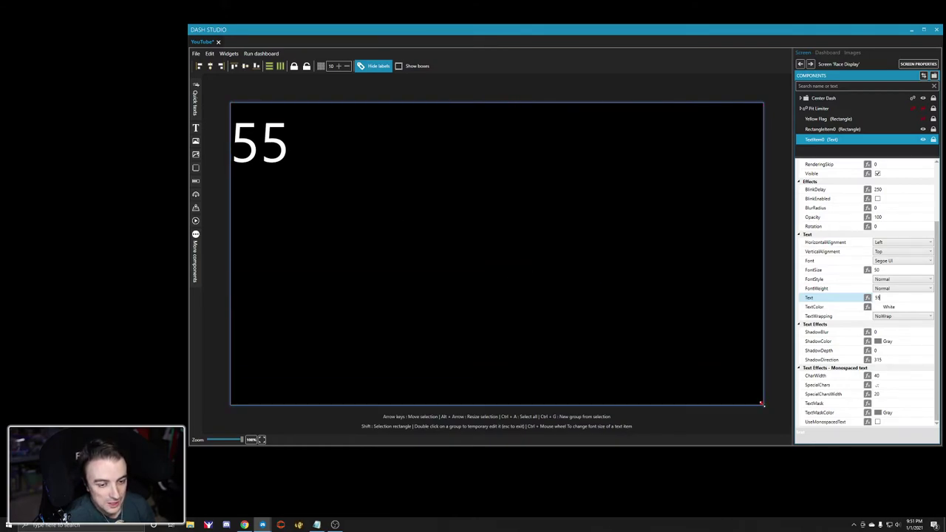
pyautogui.click(210, 66)
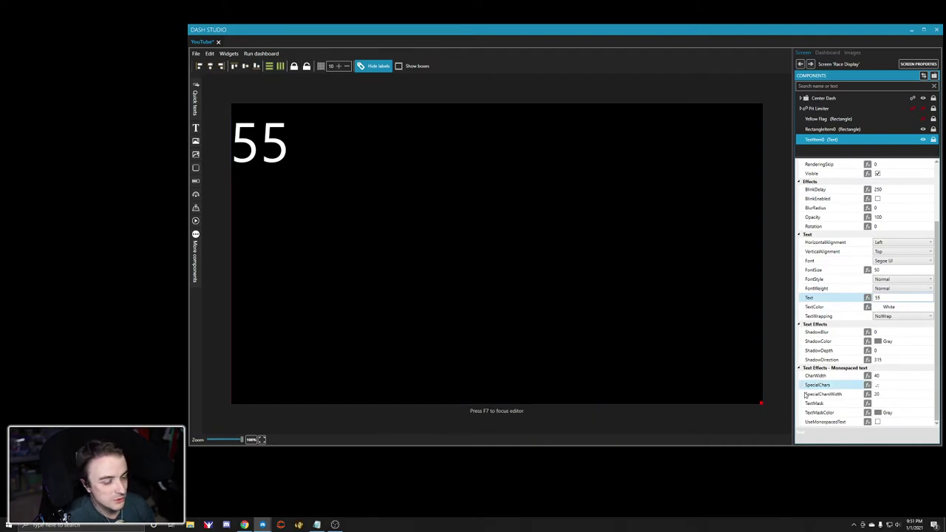
pyautogui.moveTo(762, 403); pyautogui.dragTo(484, 249)
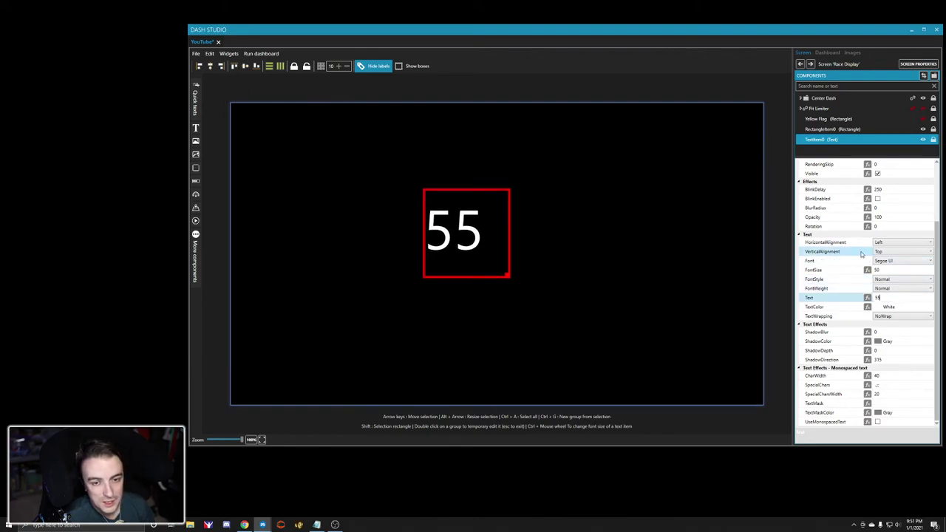
# Set both the horizontal and vertical alignment of the "55" text to Center
pyautogui.click(881, 243)
pyautogui.click(880, 255)
pyautogui.click(881, 252)
pyautogui.click(881, 264)
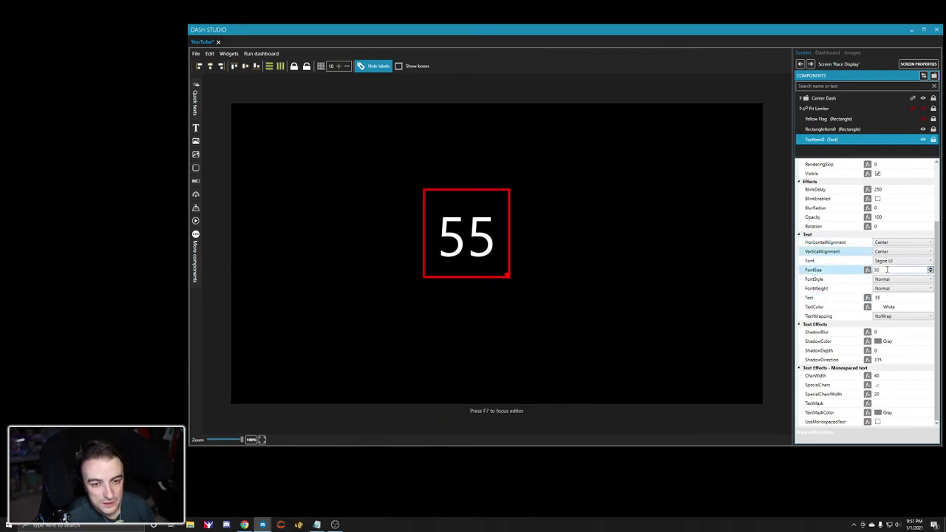
# Set the "55" text box to 75 wide and 75 high, and center it horizontally and vertically on the dashboard
pyautogui.scroll(3, 865, 296)
pyautogui.click(881, 204)
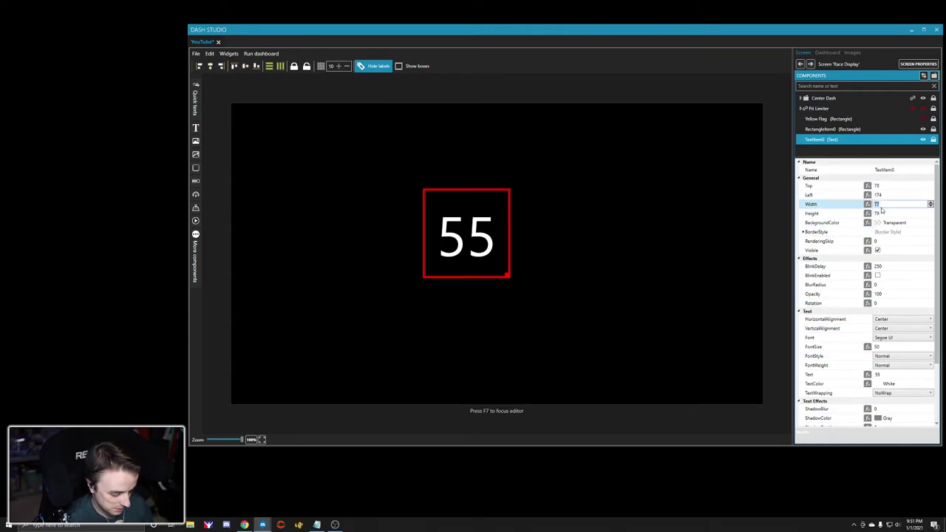
pyautogui.write('75')
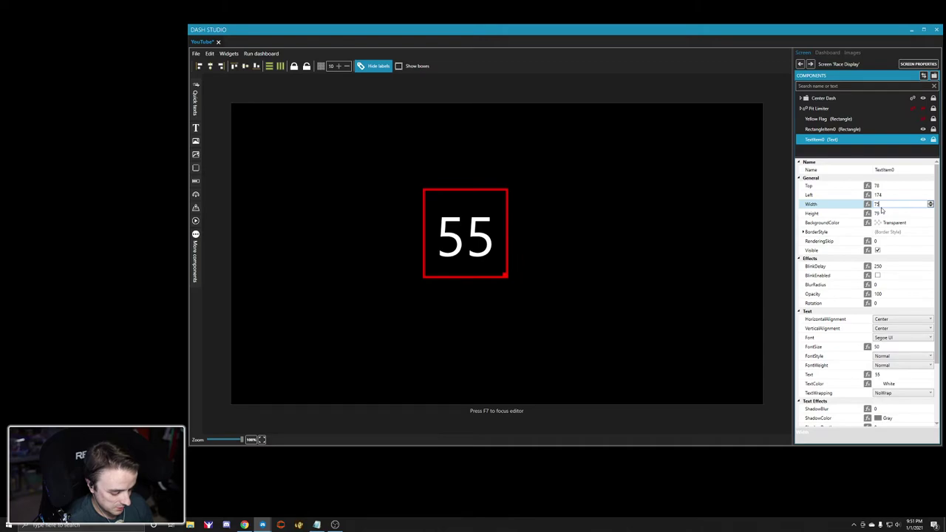
pyautogui.press('Tab')
pyautogui.write('75')
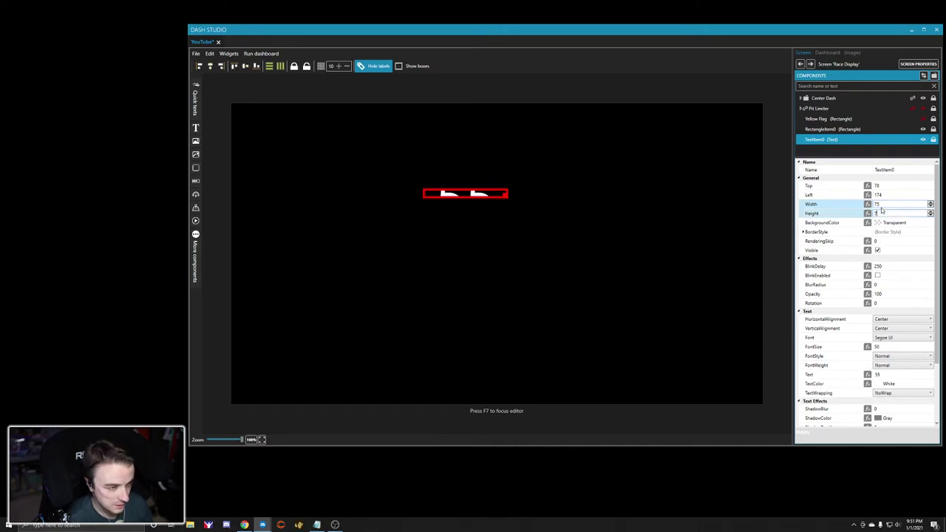
pyautogui.click(210, 66)
pyautogui.click(245, 66)
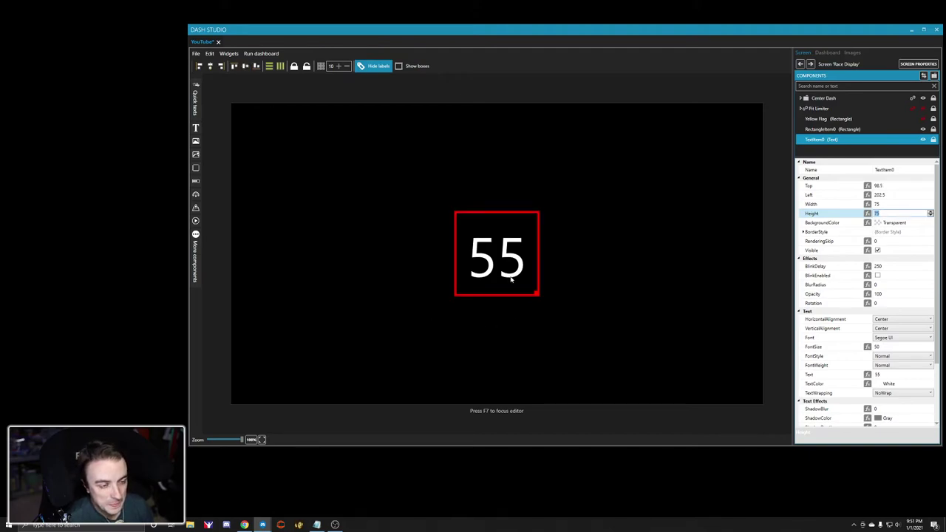
# Add a "Brake Bias" text label, place it directly below the "55", and widen its box to fit both words
pyautogui.click(196, 128)
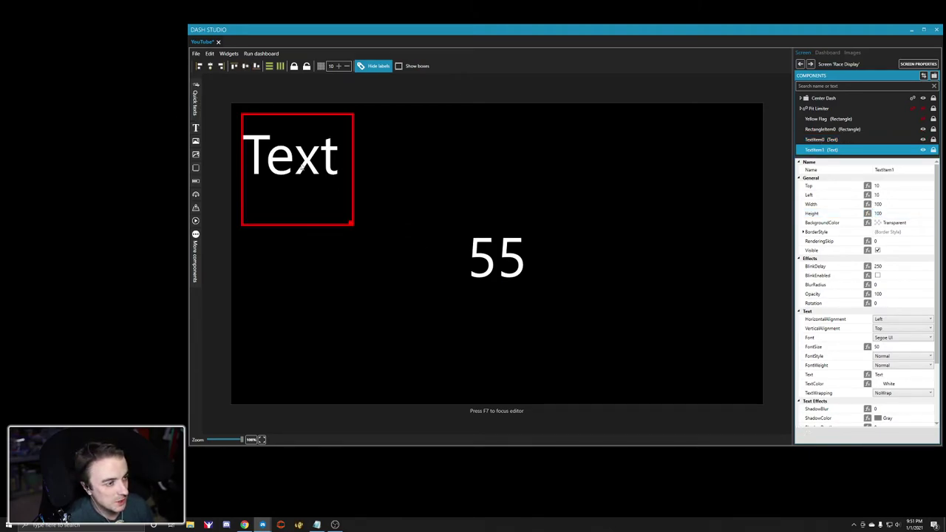
pyautogui.moveTo(302, 167); pyautogui.dragTo(382, 258)
pyautogui.scroll(-2, 895, 354)
pyautogui.click(895, 298)
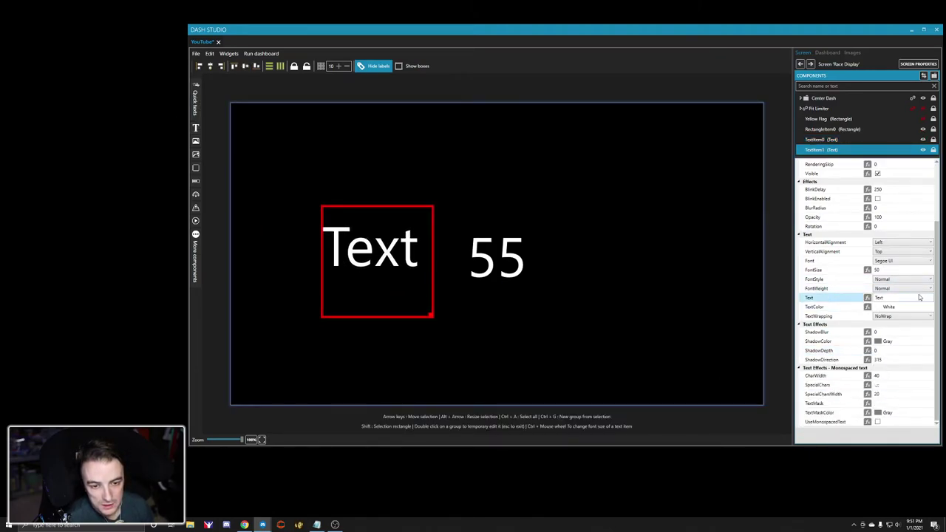
pyautogui.doubleClick(896, 298)
pyautogui.write('Brake Bias')
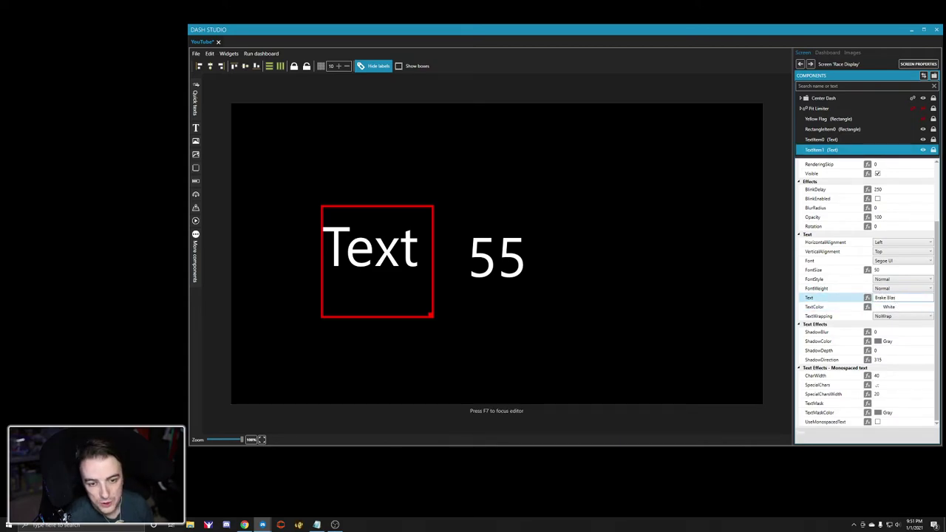
pyautogui.moveTo(436, 316); pyautogui.dragTo(591, 338)
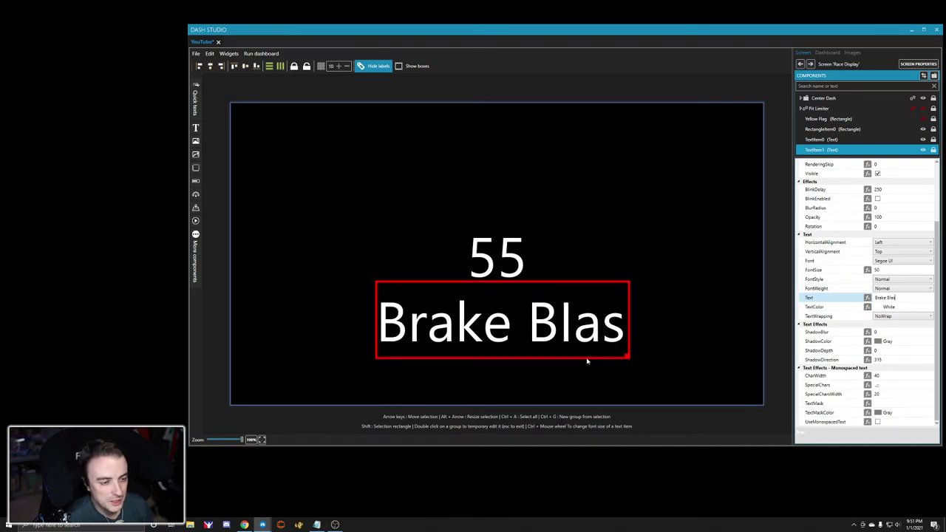
# Correct the spelling of the label below the number to "Brake Bias"
pyautogui.click(890, 299)
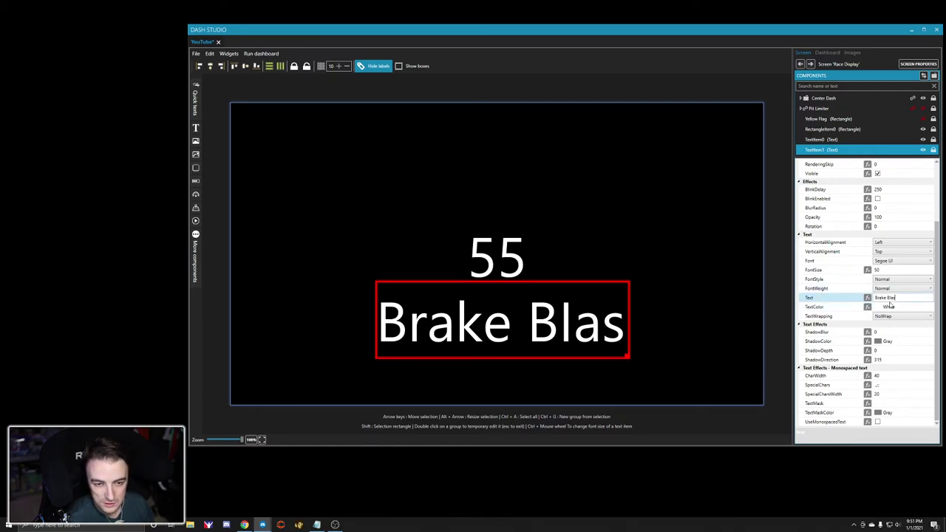
pyautogui.click(906, 297)
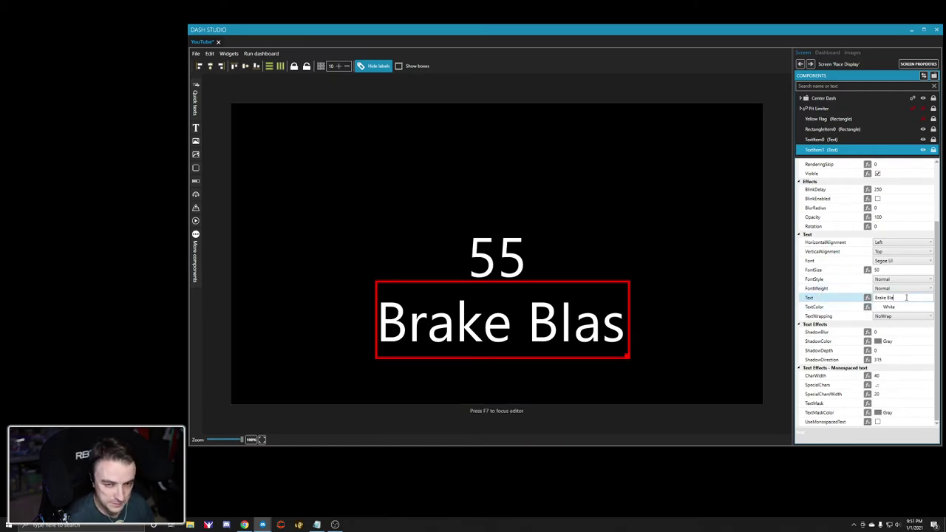
pyautogui.write('ias')
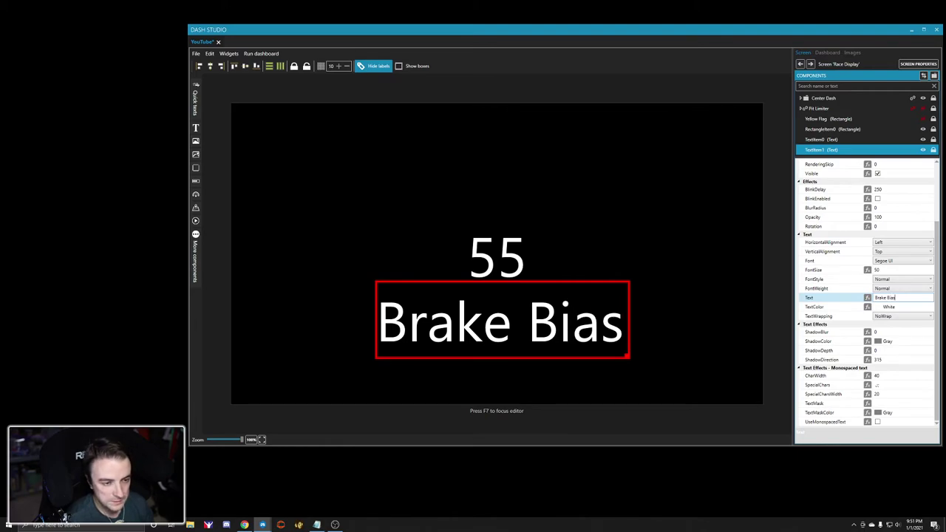
# Select the "55" text, then switch to SimHub, filter the available properties by "bia" and copy the name of GameData.BrakeBias
pyautogui.click(497, 255)
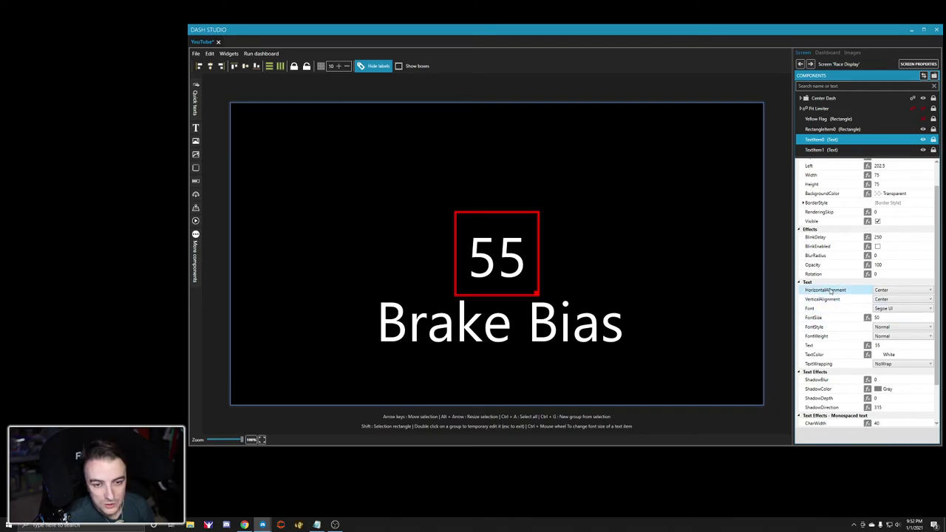
pyautogui.scroll(-1, 868, 326)
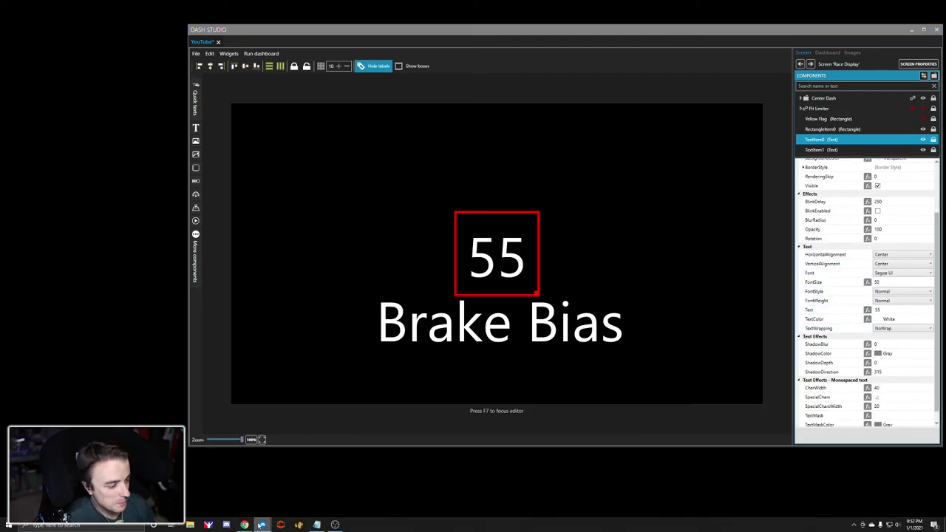
pyautogui.click(262, 525)
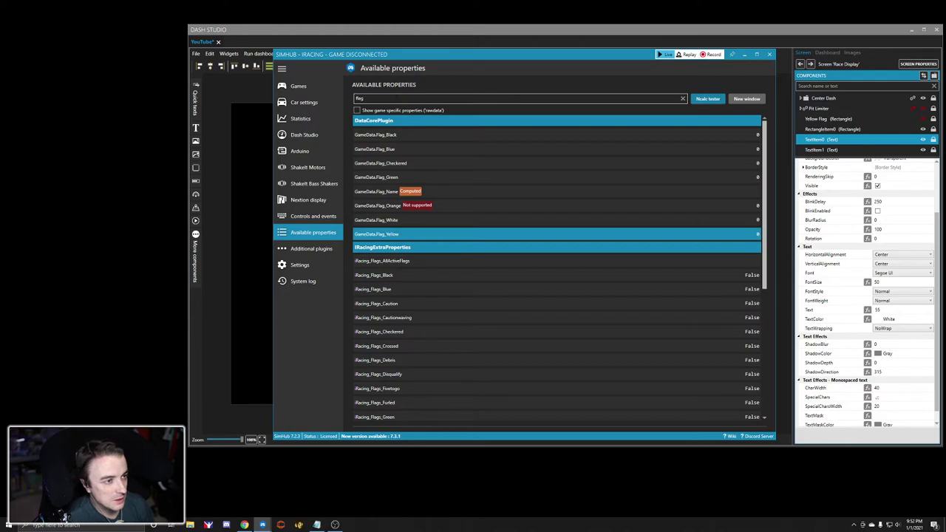
pyautogui.hotkey('ctrl', 'a')
pyautogui.write('bra')
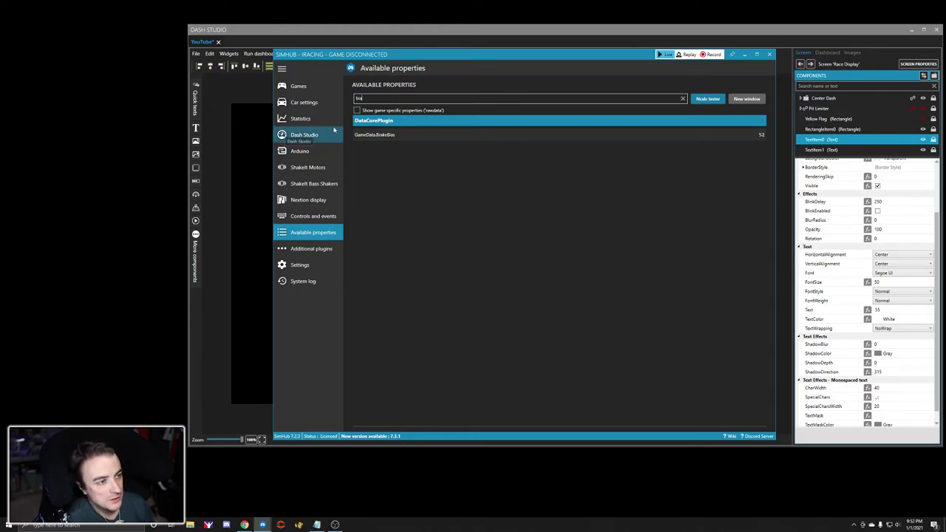
pyautogui.rightClick(380, 138)
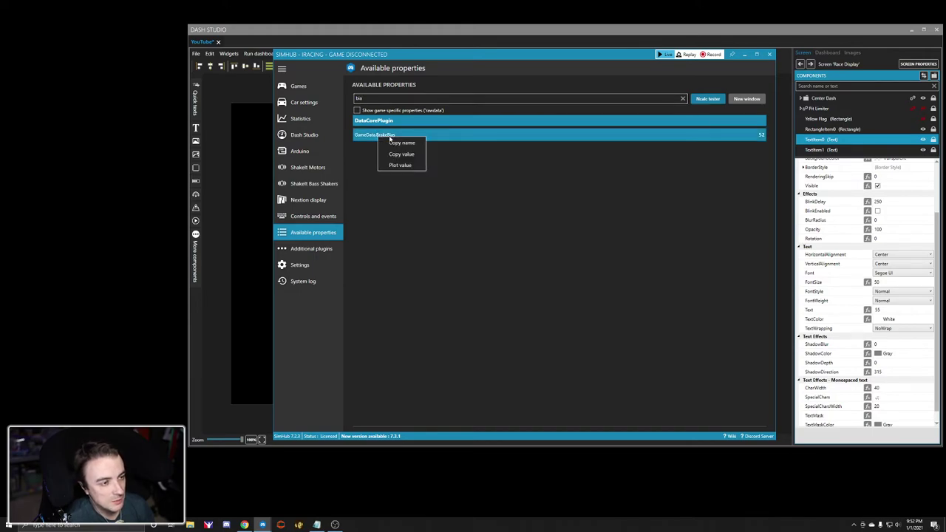
pyautogui.click(403, 142)
pyautogui.click(746, 55)
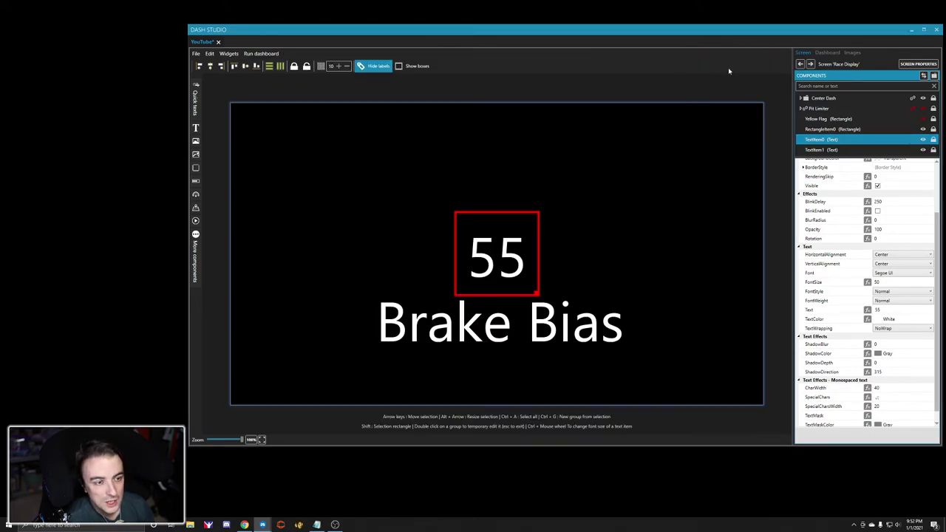
# Bind the "55" item's text to a computed value with the formula [DataCorePlugin.GameData.BrakeBias]
pyautogui.scroll(-2, 844, 345)
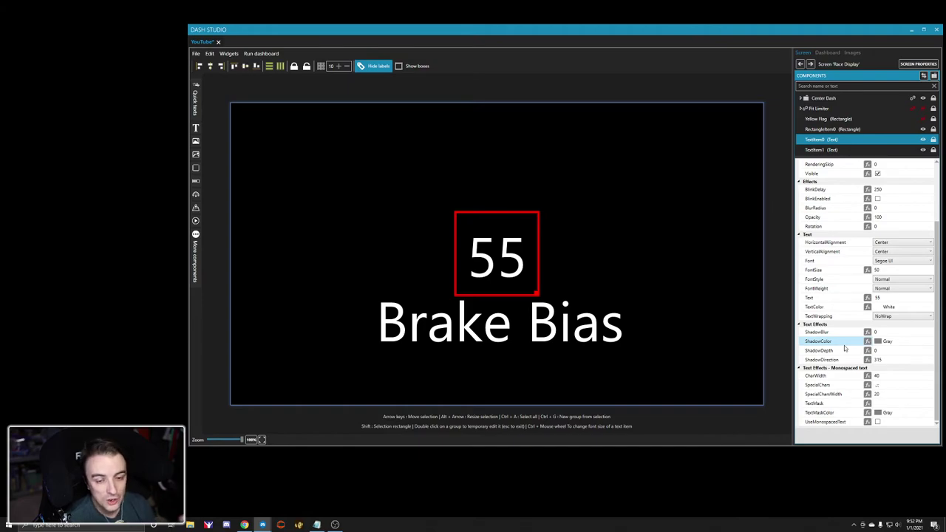
pyautogui.click(867, 298)
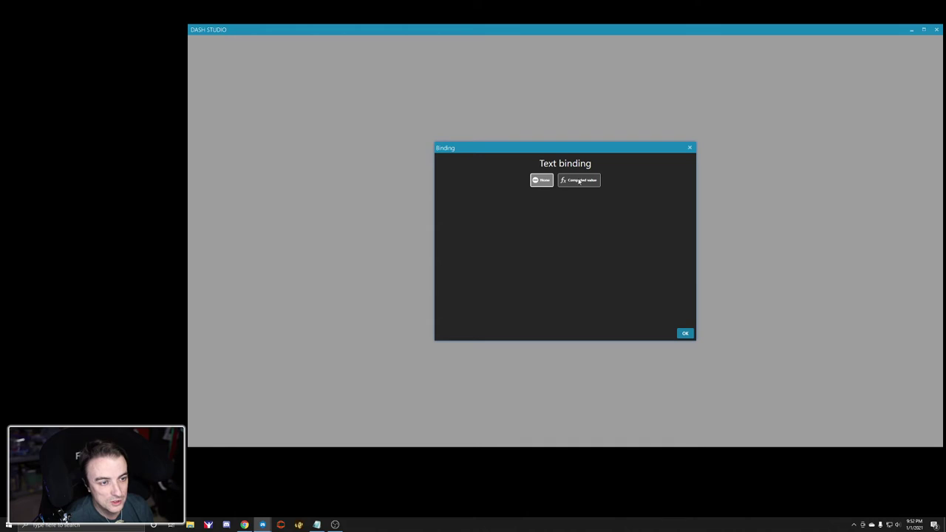
pyautogui.click(579, 181)
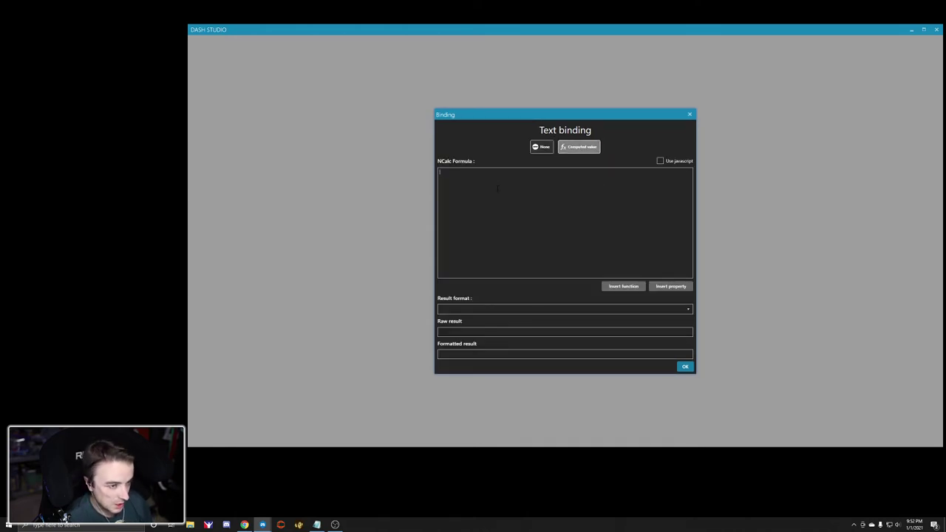
pyautogui.write('[')
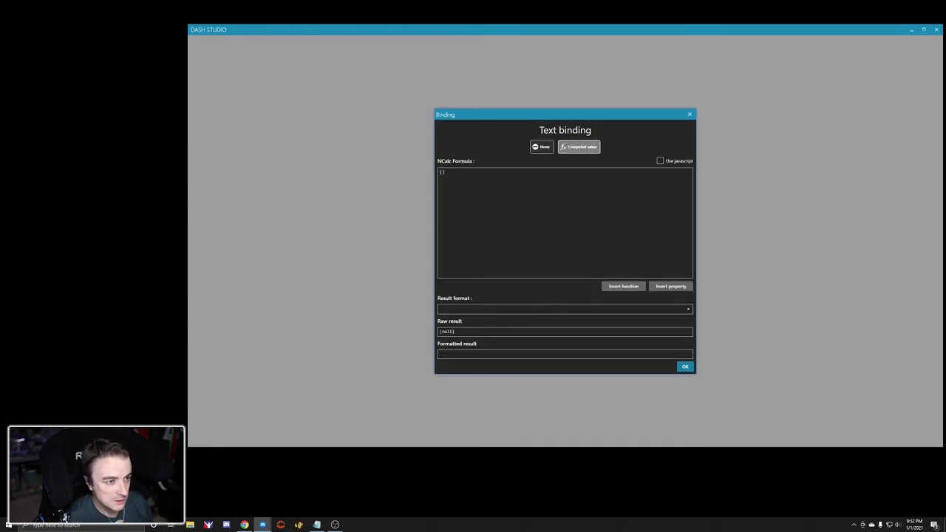
pyautogui.write('DataCorePlugin.GameData.BrakeBias')
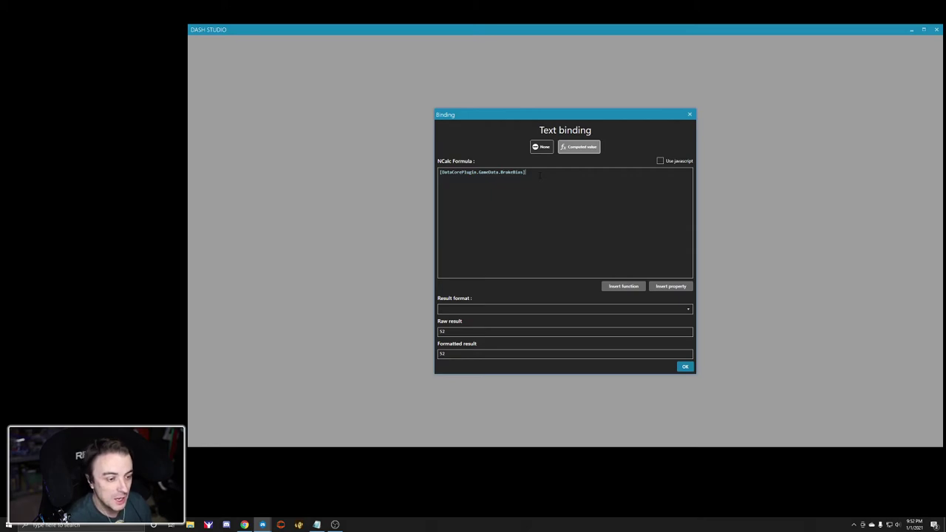
# Set the text binding's result format to 0.0, accept it, and change the item's placeholder text to "55.0"
pyautogui.click(453, 308)
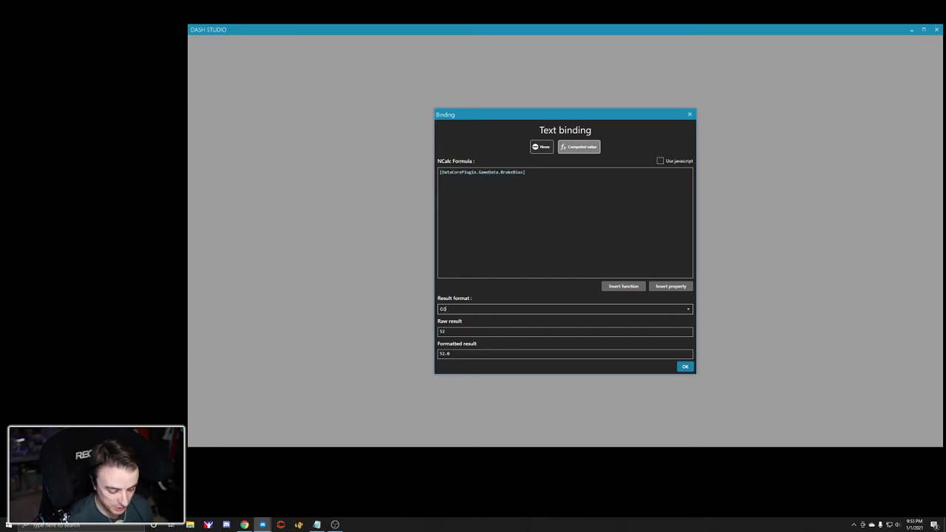
pyautogui.click(682, 366)
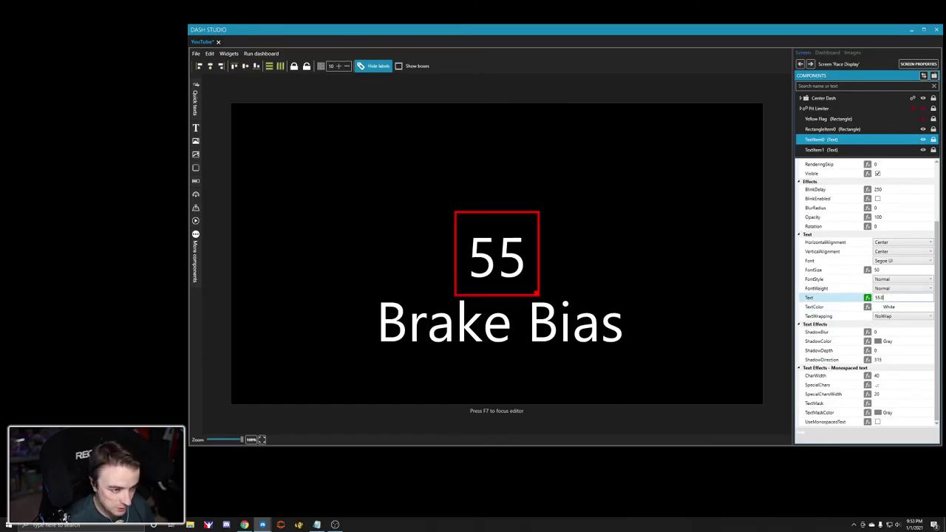
pyautogui.press('Return')
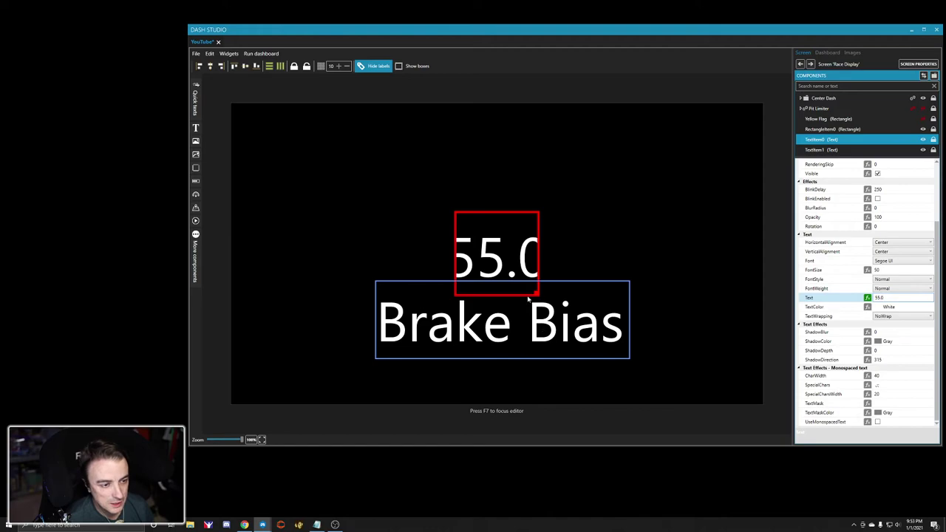
# Widen the "55.0" text box to 95 and recenter it horizontally on the dashboard
pyautogui.click(529, 245)
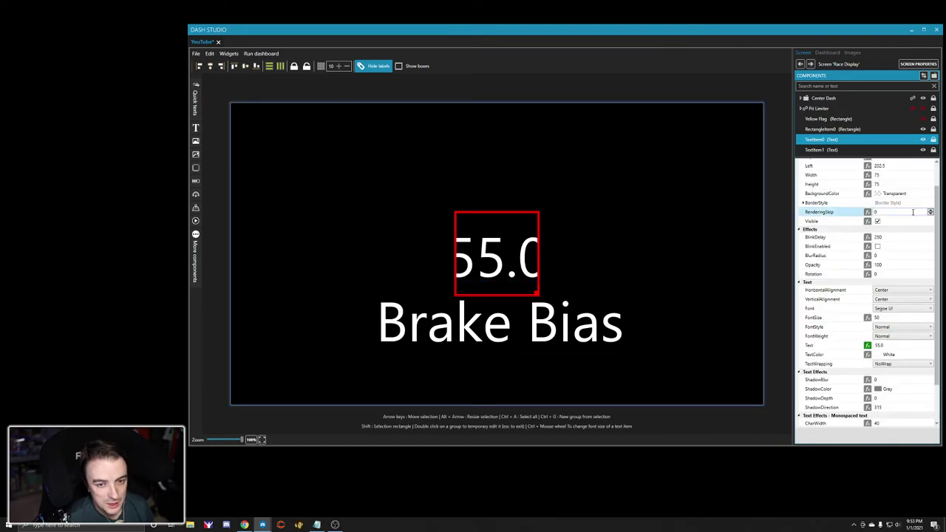
pyautogui.scroll(3, 902, 211)
pyautogui.click(898, 205)
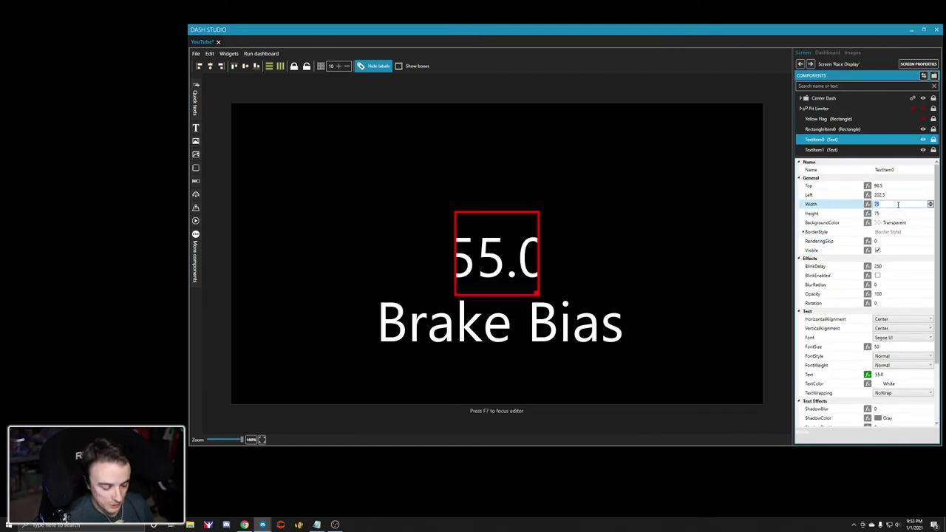
pyautogui.write('85')
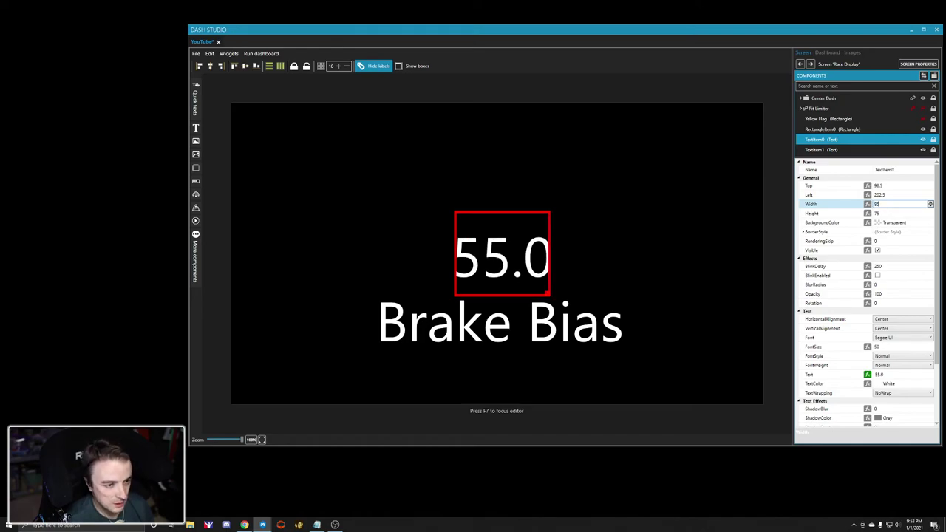
pyautogui.press('BackSpace')
pyautogui.press('BackSpace')
pyautogui.write('90')
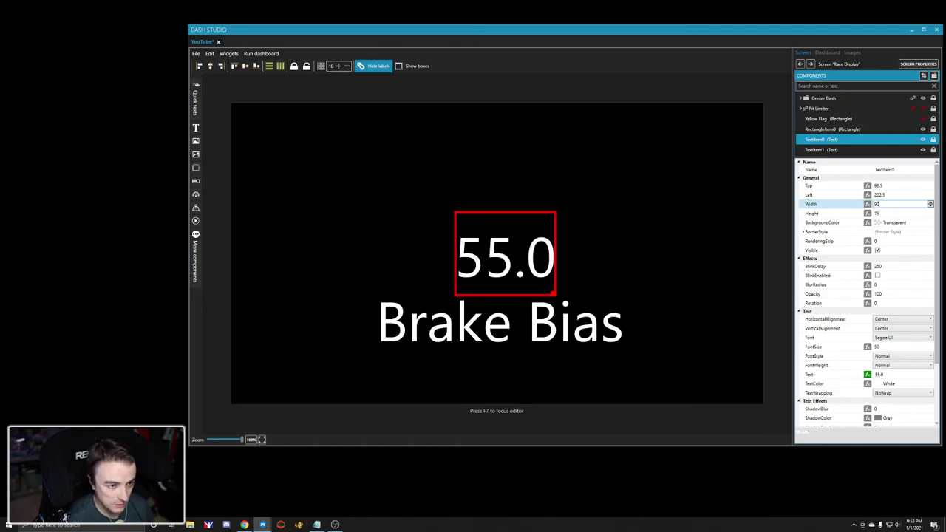
pyautogui.press('BackSpace')
pyautogui.write('05')
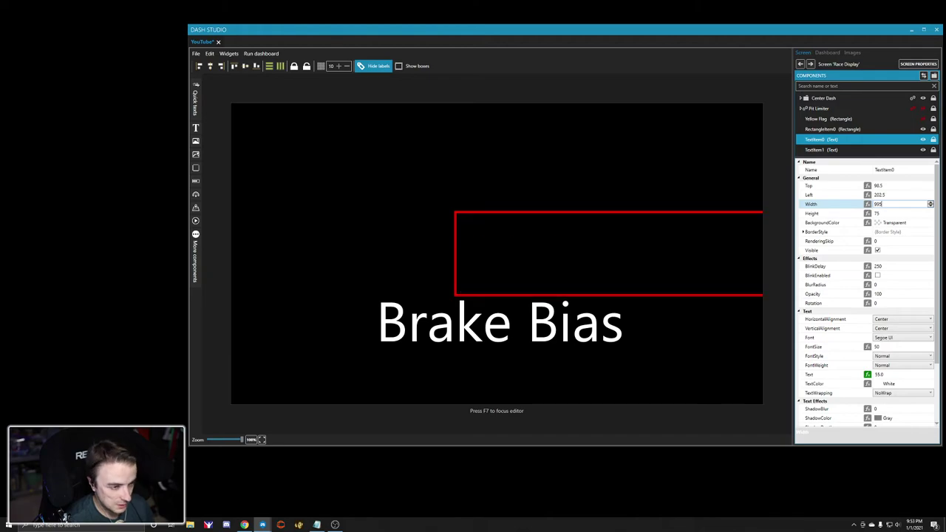
pyautogui.press('BackSpace')
pyautogui.press('BackSpace')
pyautogui.press('BackSpace')
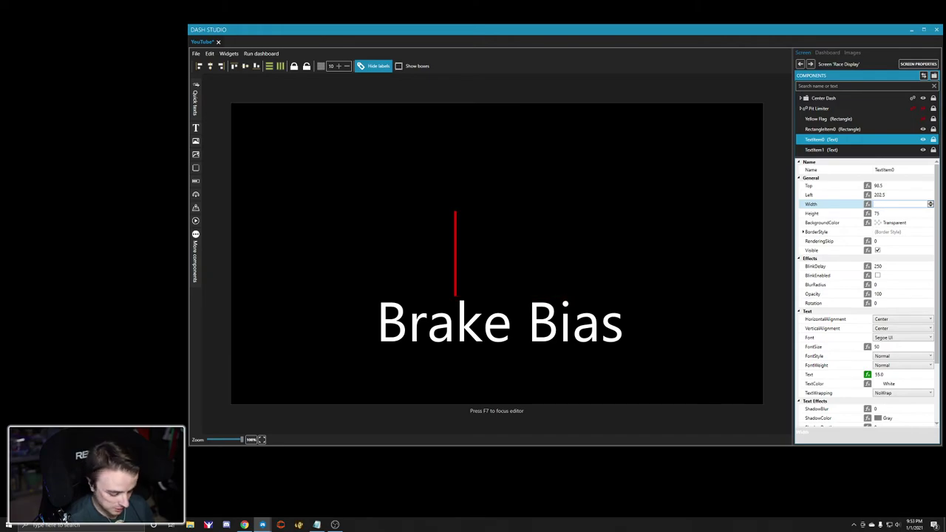
pyautogui.write('95')
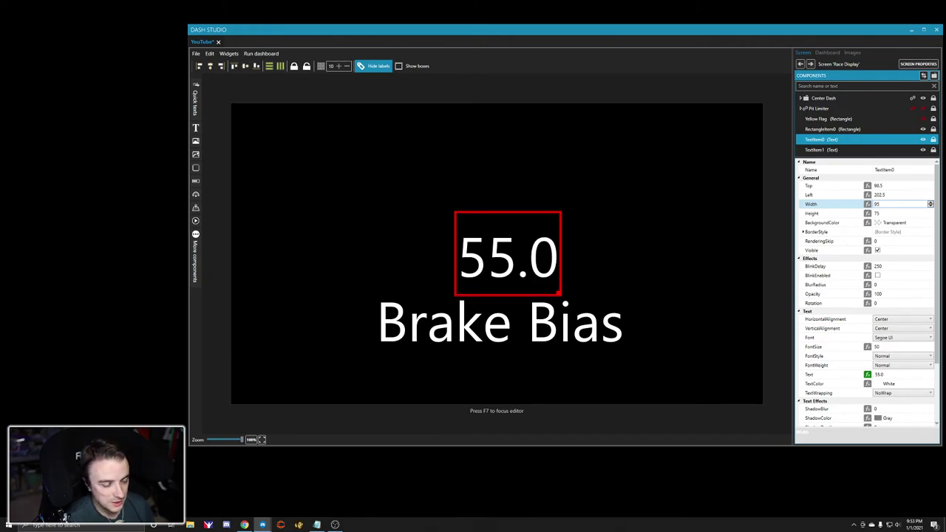
pyautogui.click(210, 67)
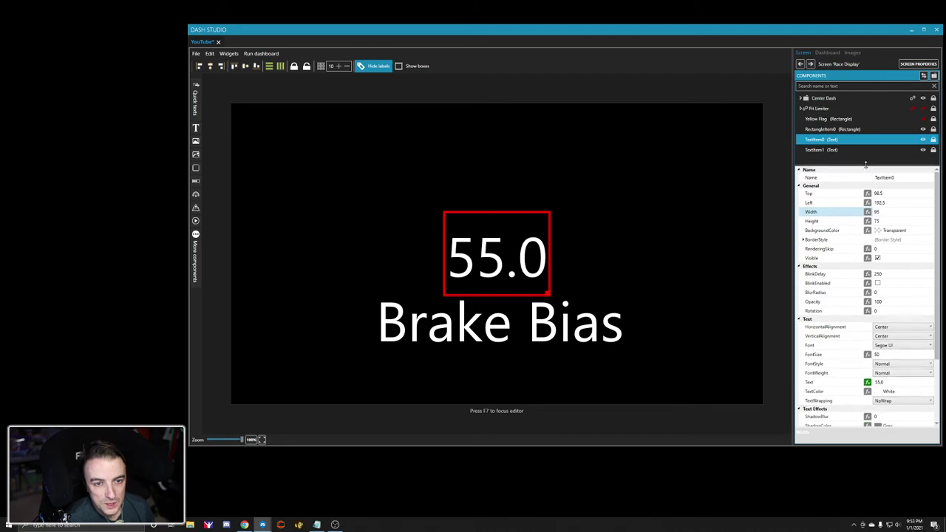
# Group the full-screen black rectangle with the "55.0" and "Brake Bias" text items
pyautogui.click(843, 130)
pyautogui.keyDown('ctrl'); pyautogui.click(835, 139); pyautogui.keyUp('ctrl')
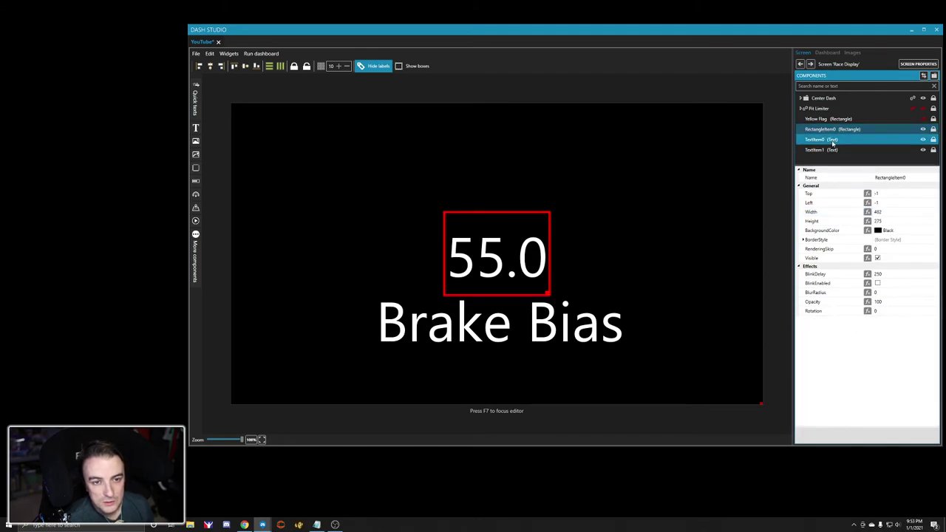
pyautogui.keyDown('ctrl'); pyautogui.click(832, 151); pyautogui.keyUp('ctrl')
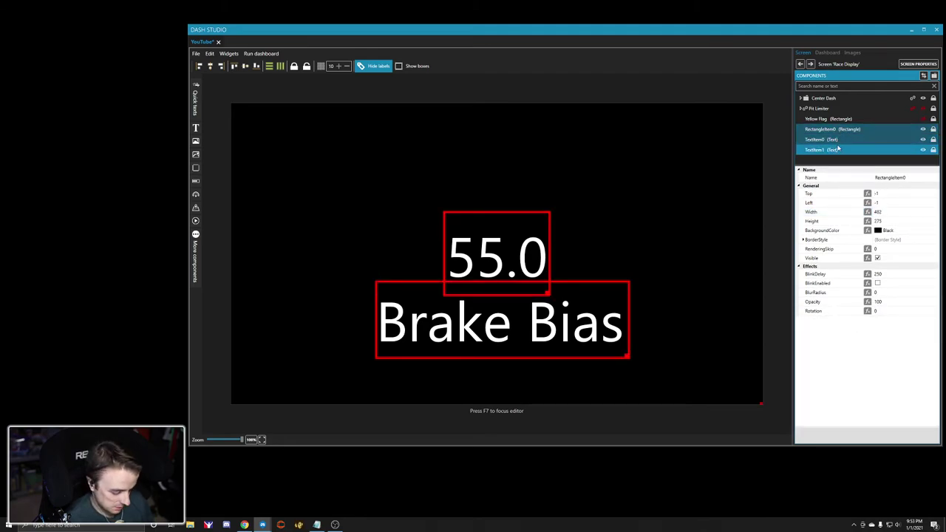
pyautogui.hotkey('ctrl', 'g')
# Rename the new group as "Brake Bias Alert"
pyautogui.doubleClick(815, 130)
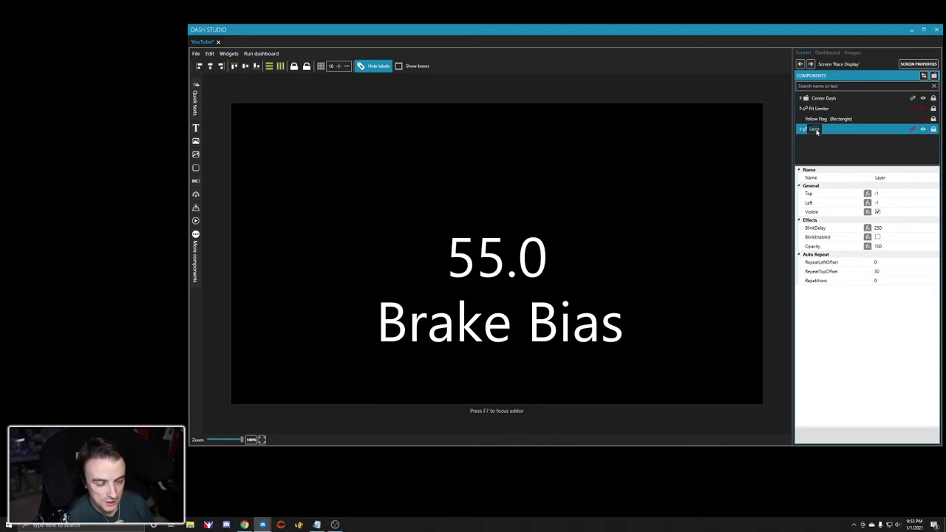
pyautogui.write('Brake Bias')
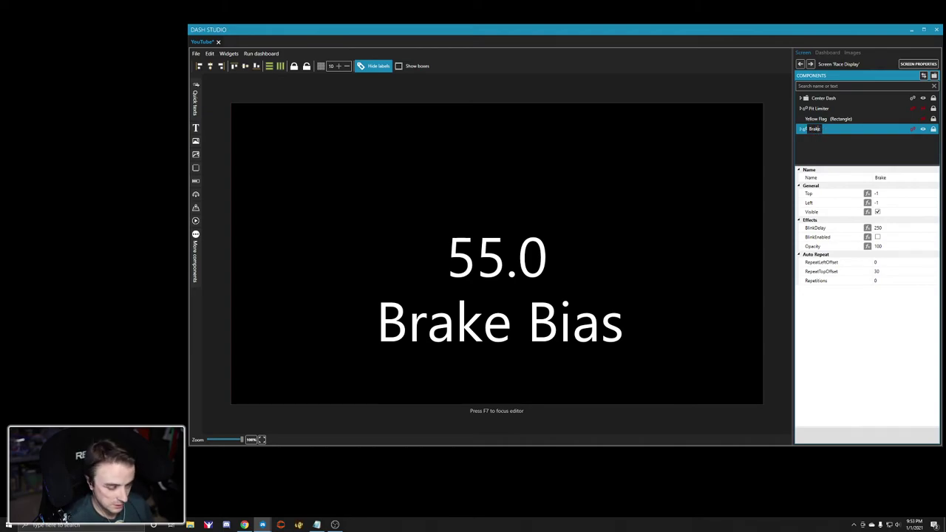
pyautogui.press('BackSpace')
pyautogui.press('BackSpace')
pyautogui.press('BackSpace')
pyautogui.write('ias')
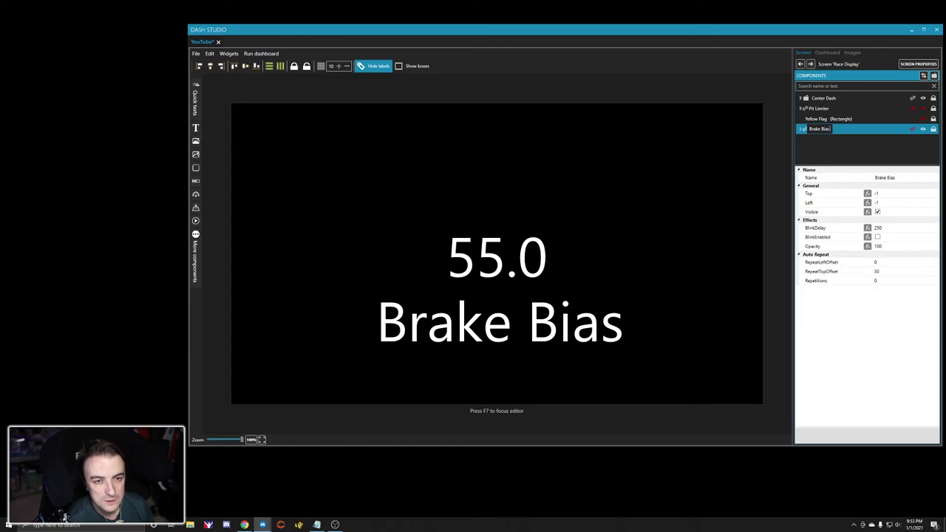
pyautogui.write(' Alert')
pyautogui.press('Return')
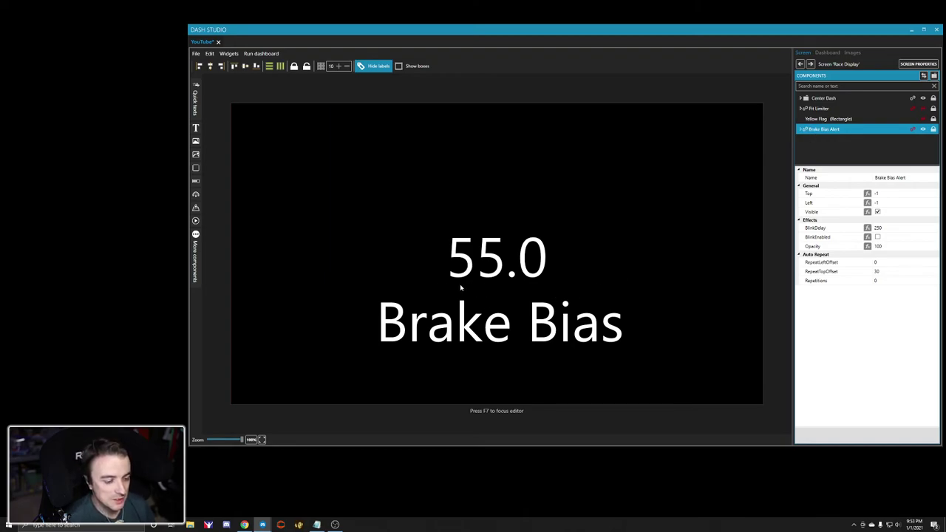
# Move the "55.0" and "Brake Bias" texts up together within the Brake Bias Alert group, placing the "55.0" text's top at about 63
pyautogui.click(802, 129)
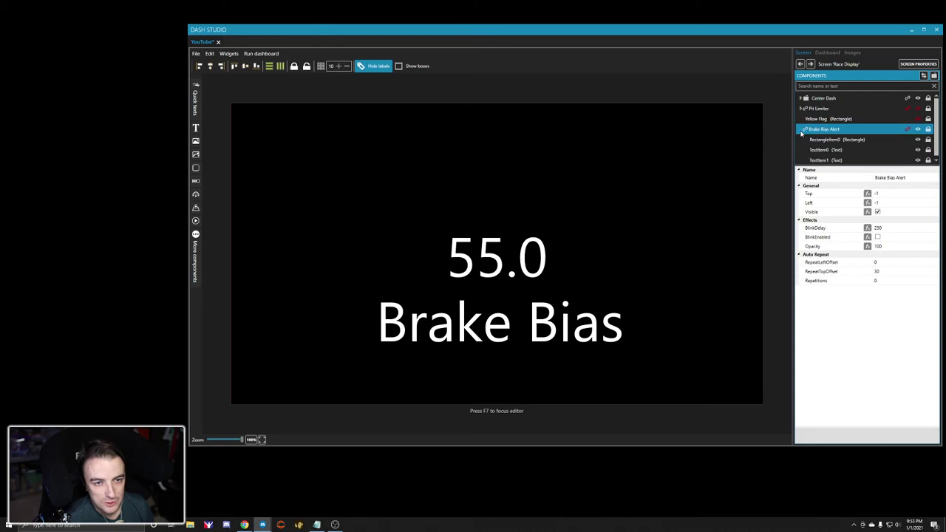
pyautogui.click(825, 147)
pyautogui.keyDown('ctrl'); pyautogui.click(826, 158); pyautogui.keyUp('ctrl')
pyautogui.moveTo(571, 300); pyautogui.dragTo(577, 263)
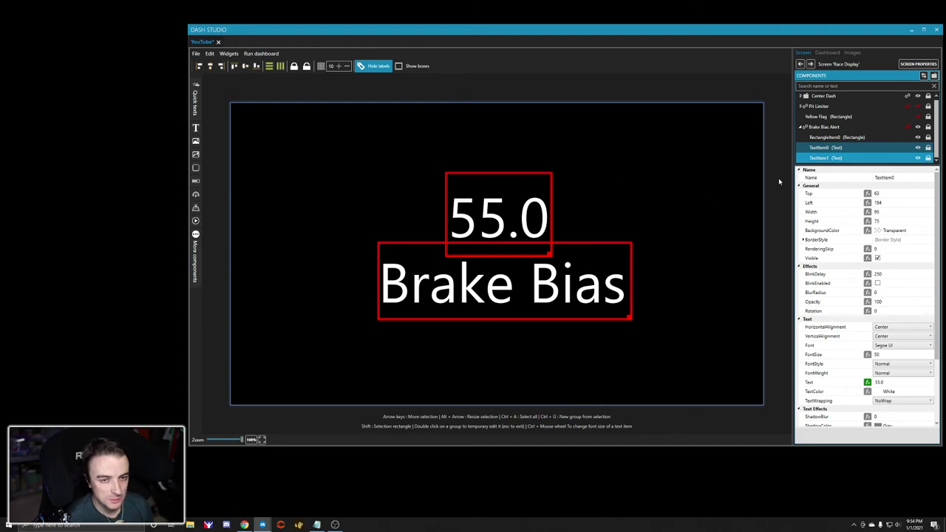
pyautogui.click(800, 127)
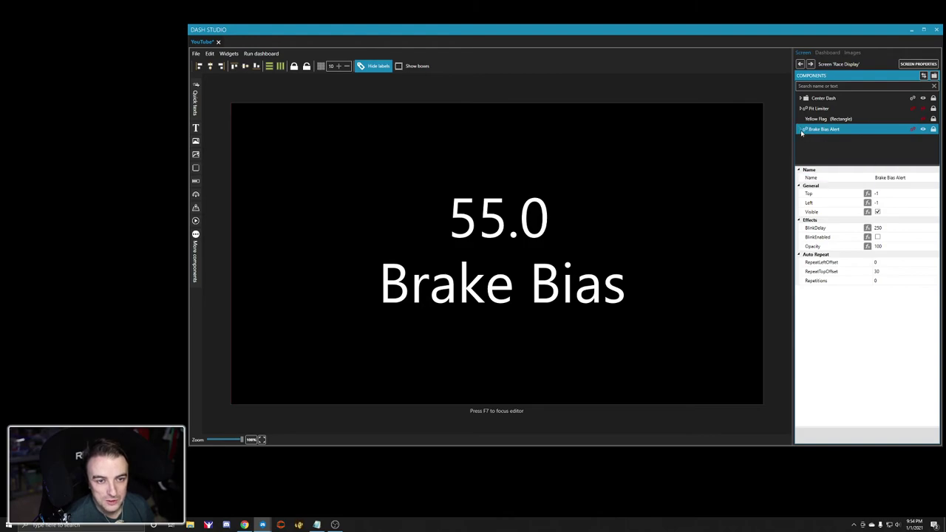
pyautogui.click(801, 129)
pyautogui.click(829, 140)
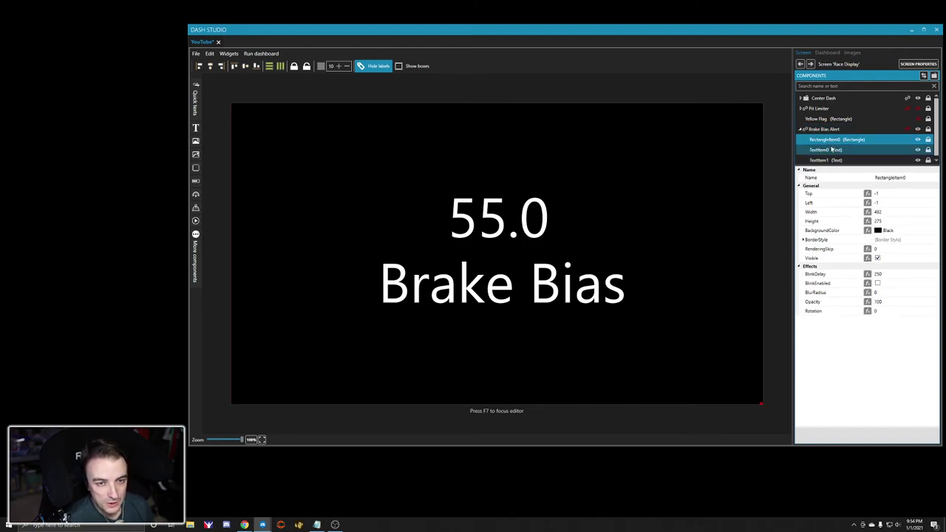
pyautogui.press('Down')
pyautogui.press('Down')
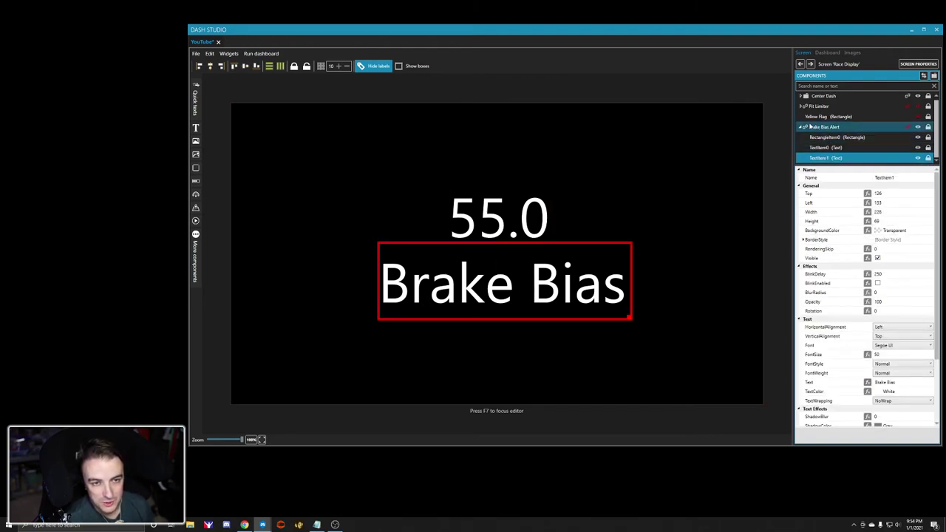
# Bind the Brake Bias Alert group's visibility to the computed formula changed(2000,[DataCorePlugin.GameData.NewData.BrakeBias]), accept it, and hide the group in the editor
pyautogui.click(800, 127)
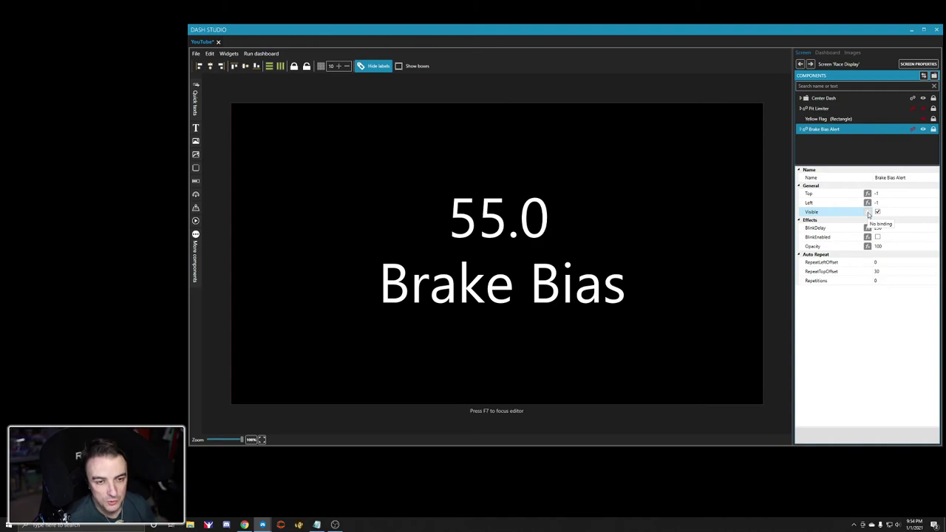
pyautogui.click(869, 213)
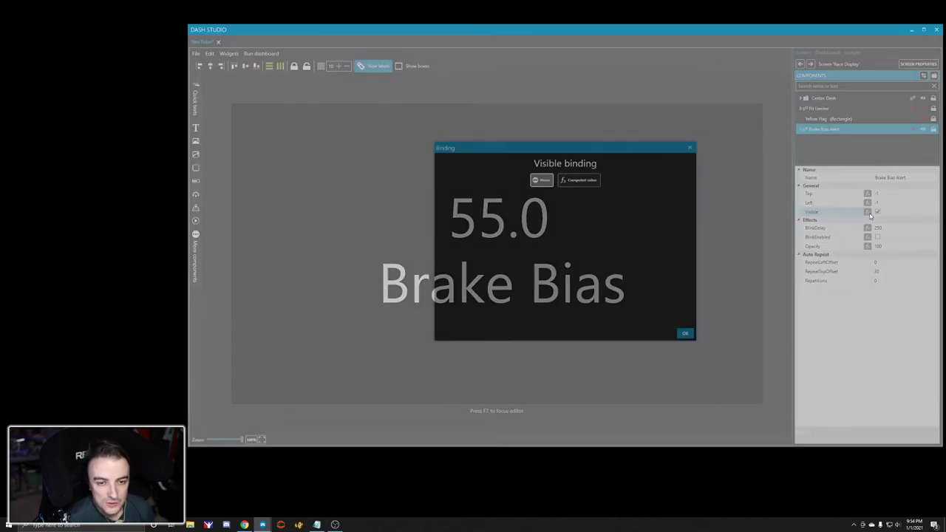
pyautogui.click(573, 181)
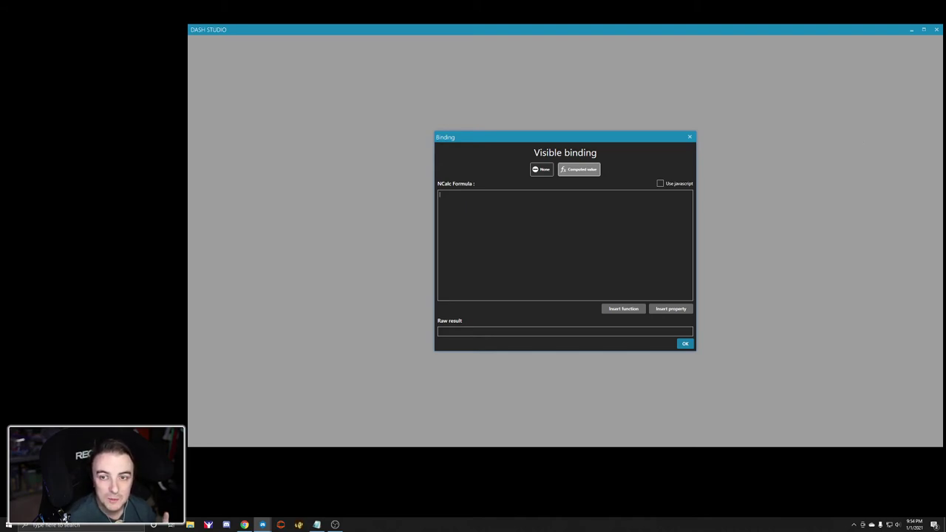
pyautogui.hotkey('alt', 'Tab')
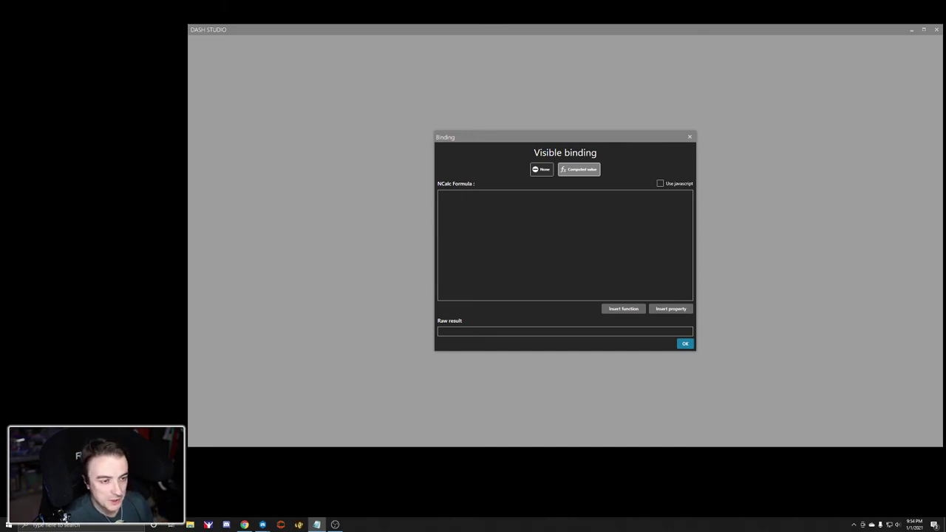
pyautogui.hotkey('alt', 'Tab')
pyautogui.write('changed(2000,[DataCorePlugin.GameData.NewData.BrakeBias])')
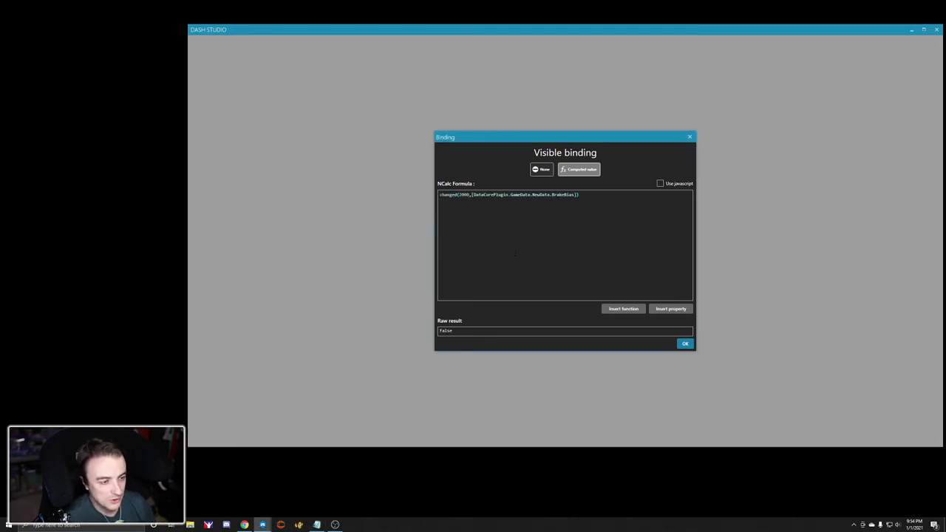
pyautogui.doubleClick(455, 194)
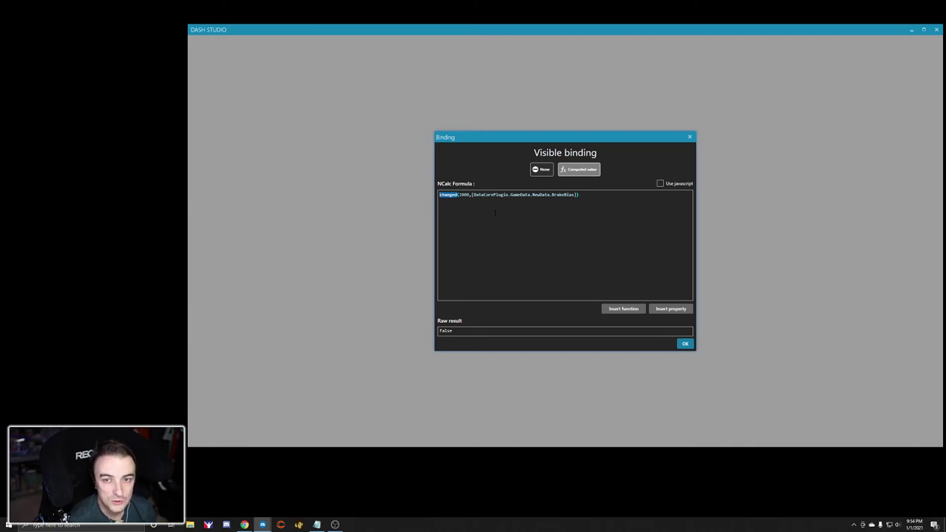
pyautogui.click(459, 195)
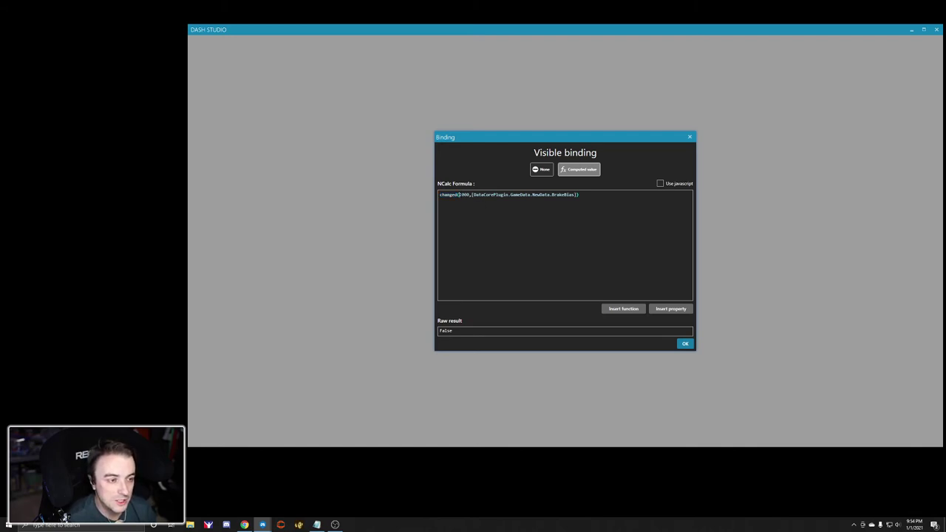
pyautogui.doubleClick(463, 194)
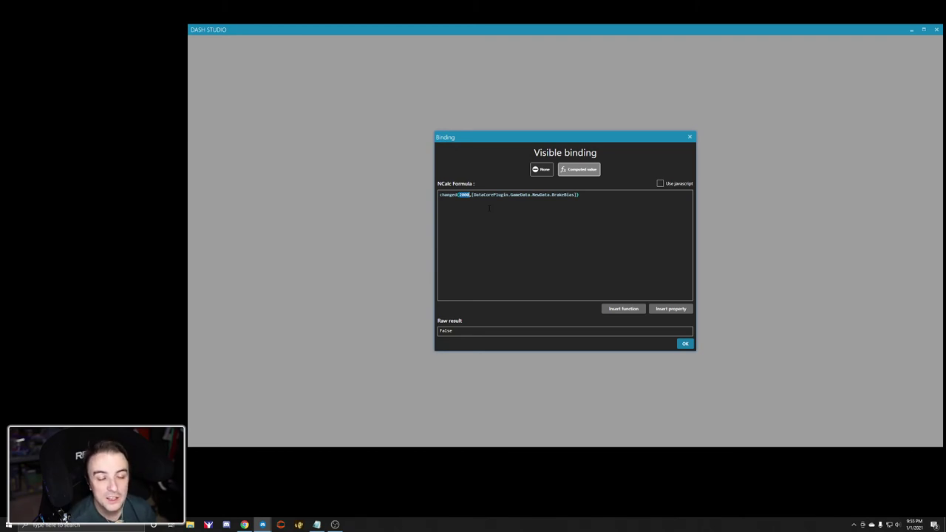
pyautogui.click(684, 345)
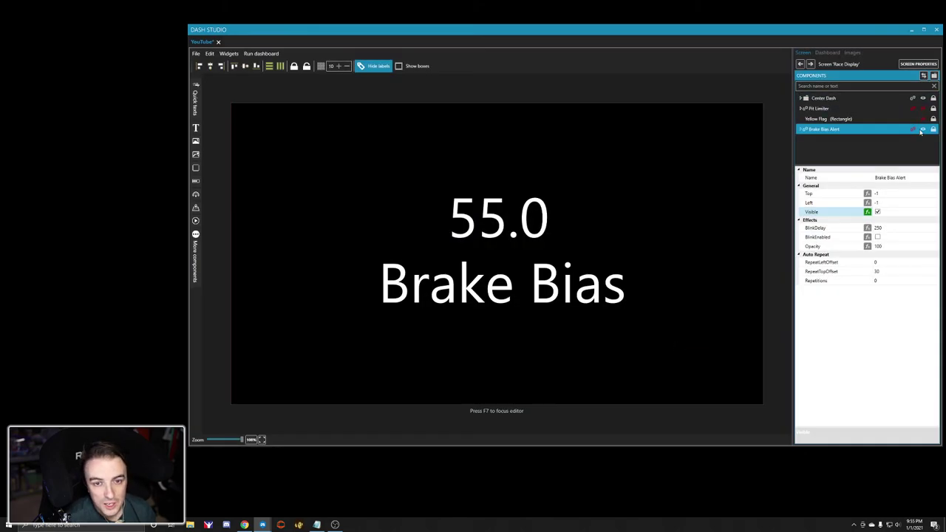
pyautogui.click(922, 129)
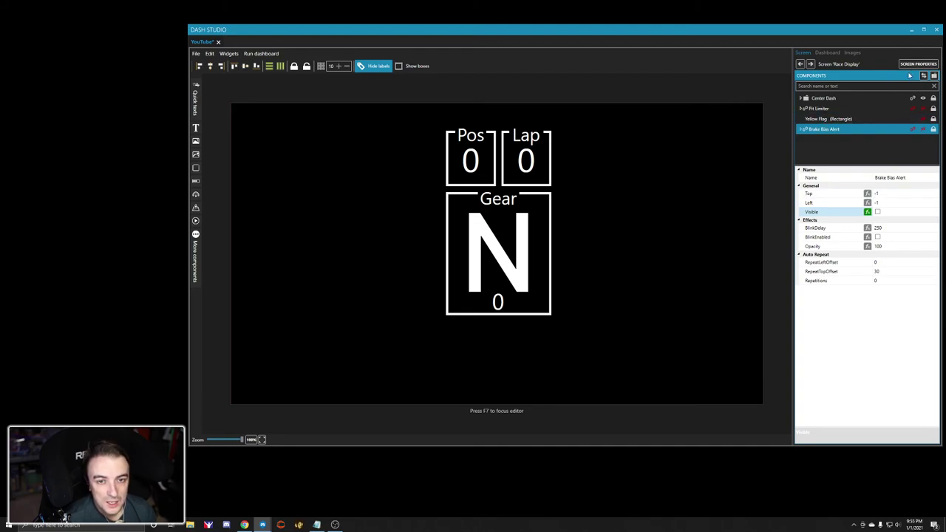
# Add a new layer to the Race Display components and name it "Alerts"
pyautogui.doubleClick(825, 130)
pyautogui.click(823, 139)
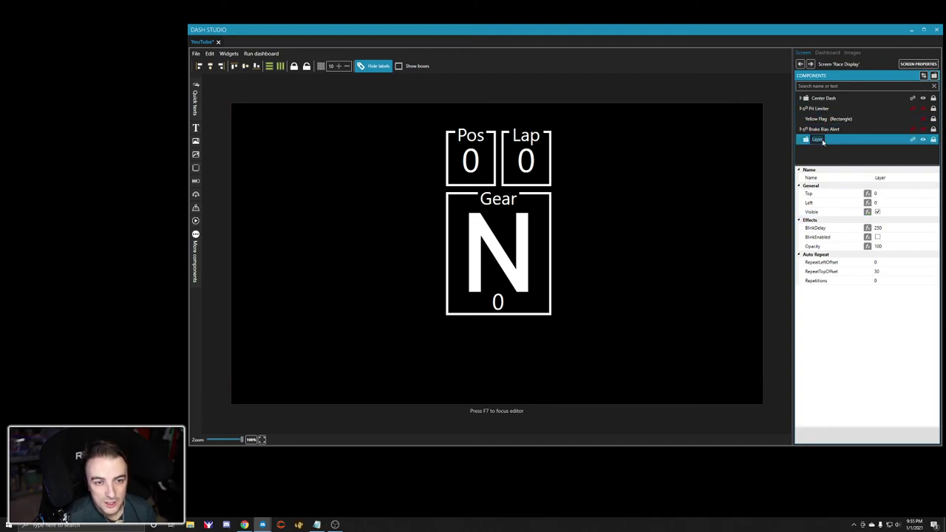
pyautogui.write('Alerts')
pyautogui.press('Return')
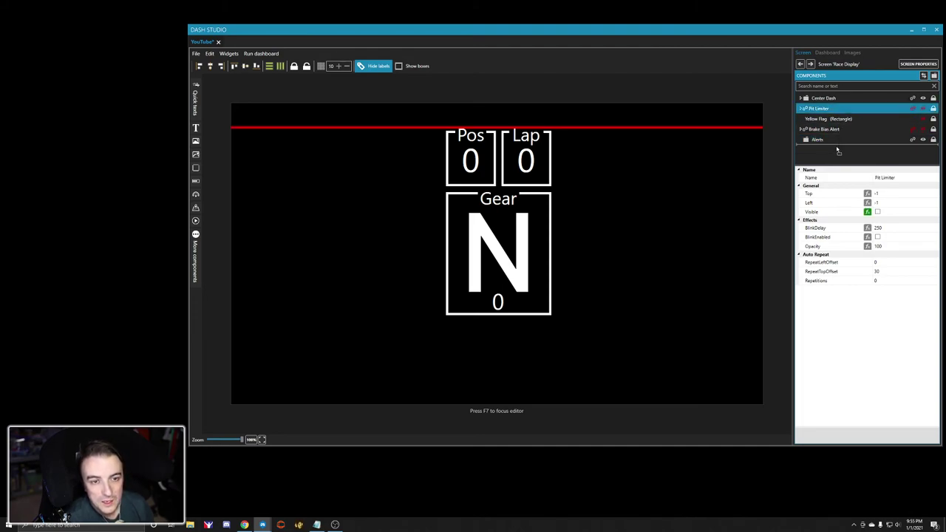
# Move the Pit Limiter, Yellow Flag and Brake Bias Alert components into the Alerts layer and expand the layer
pyautogui.click(828, 99)
pyautogui.click(828, 109)
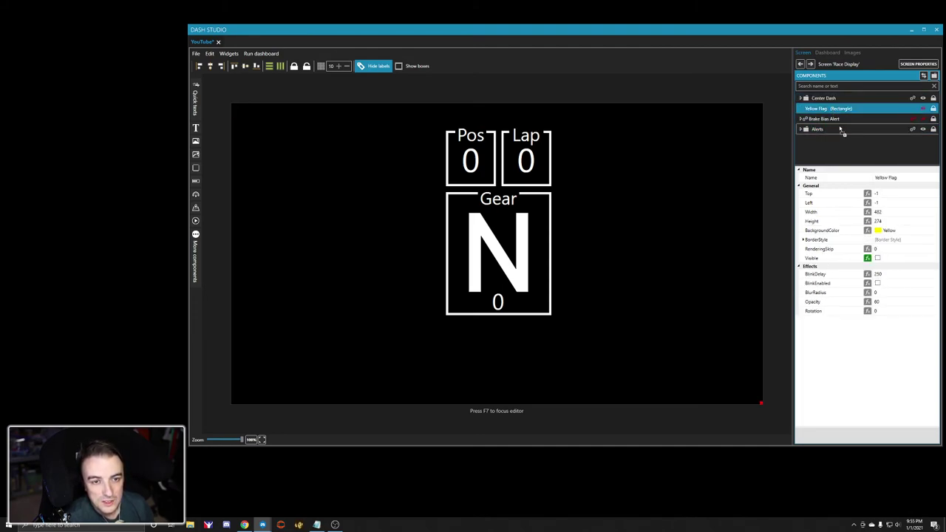
pyautogui.press('Delete')
pyautogui.moveTo(829, 109); pyautogui.dragTo(828, 121)
pyautogui.click(802, 109)
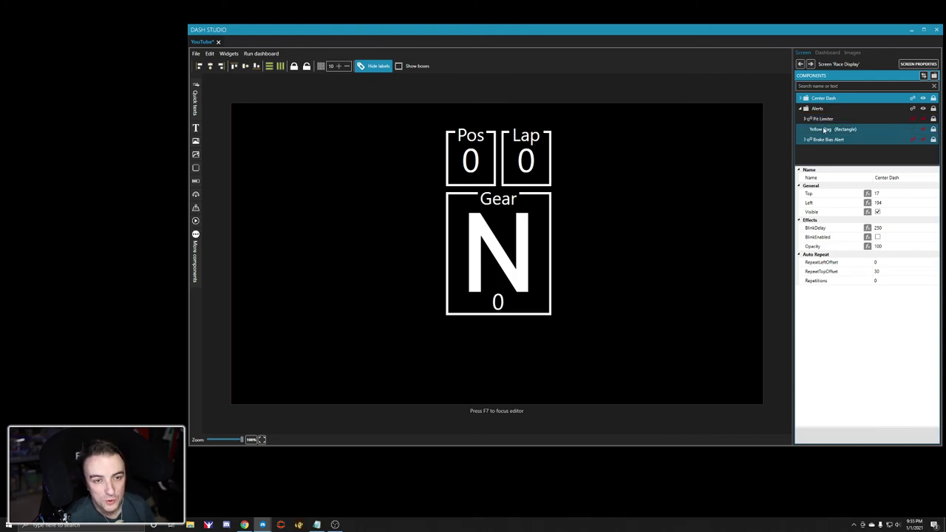
# Show the Pit Limiter and Yellow Flag overlays together in the editor
pyautogui.click(824, 120)
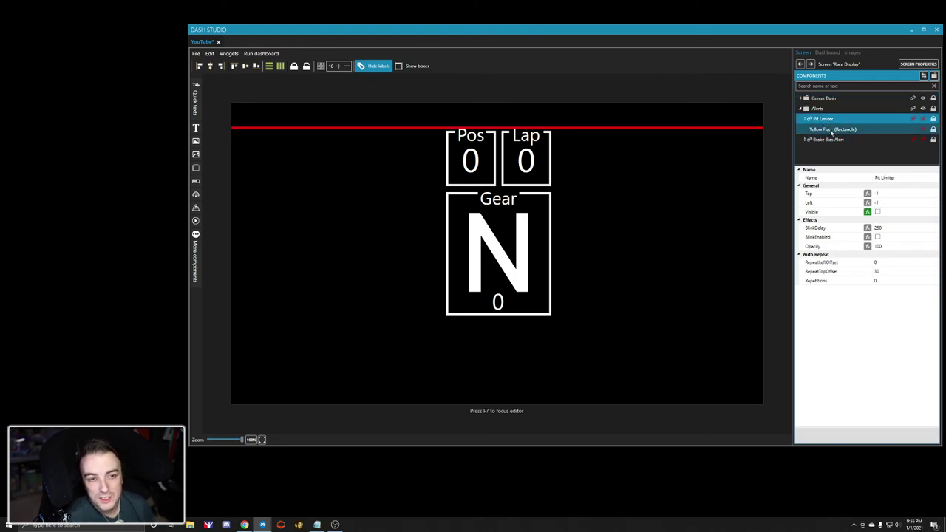
pyautogui.click(833, 130)
pyautogui.click(922, 118)
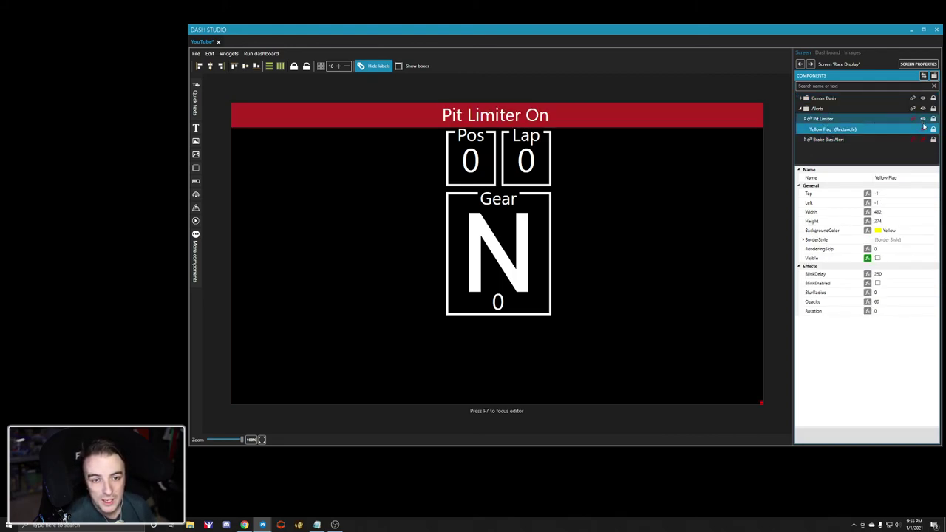
pyautogui.click(923, 129)
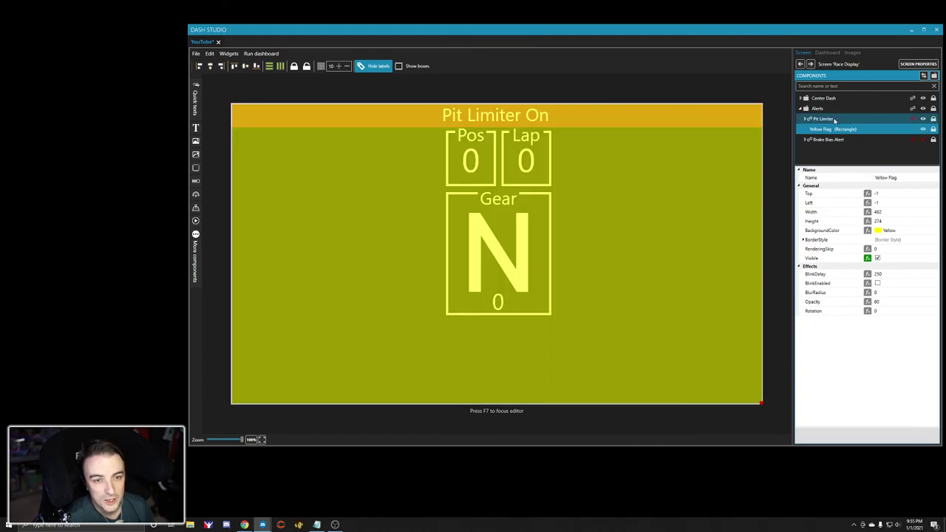
# Bring the Pit Limiter group in front of the Yellow Flag rectangle, and return Yellow Flag to the front
pyautogui.click(827, 119)
pyautogui.moveTo(838, 140); pyautogui.dragTo(834, 130)
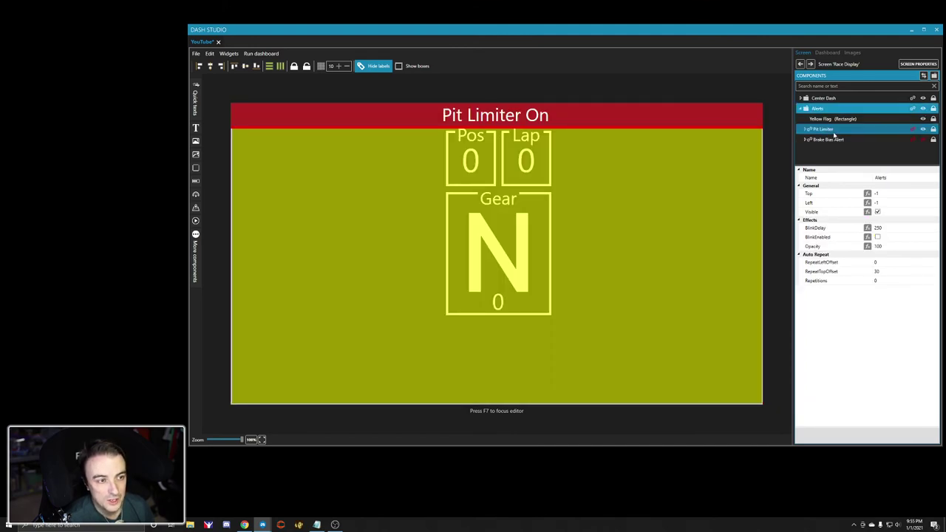
pyautogui.click(832, 120)
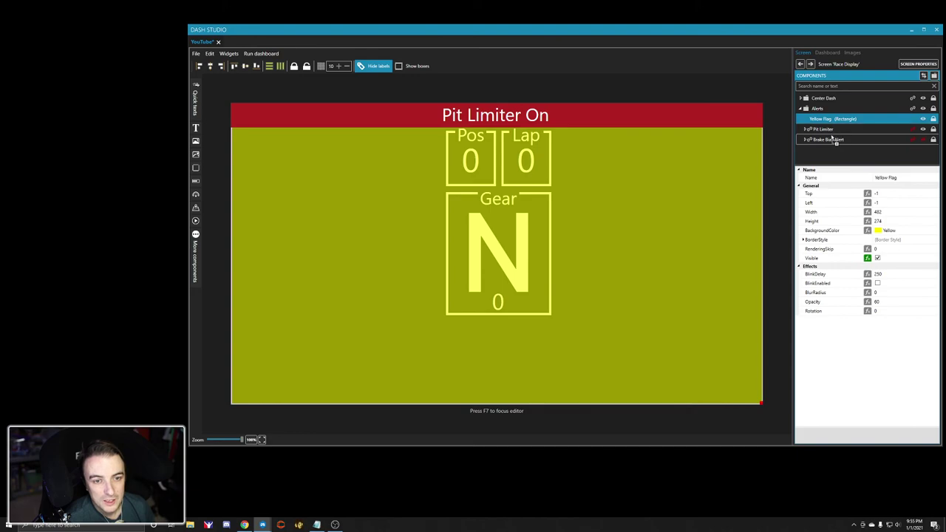
pyautogui.moveTo(828, 119); pyautogui.dragTo(828, 135)
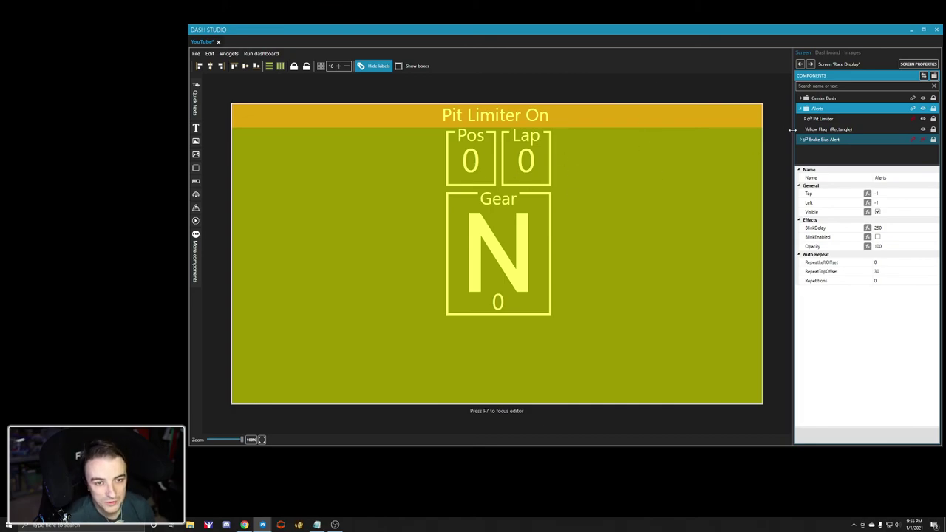
# Hide the Pit Limiter and Yellow Flag overlays in the editor
pyautogui.click(923, 119)
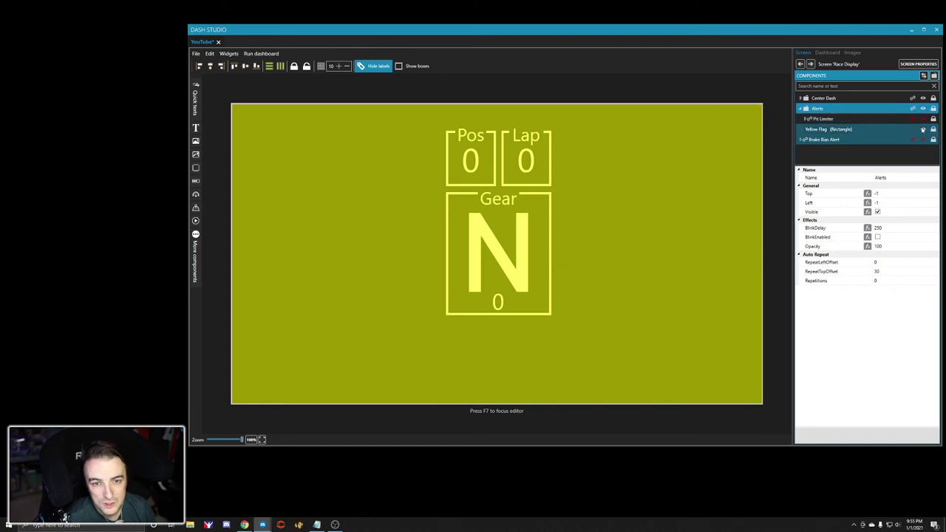
pyautogui.click(923, 129)
pyautogui.press('Delete')
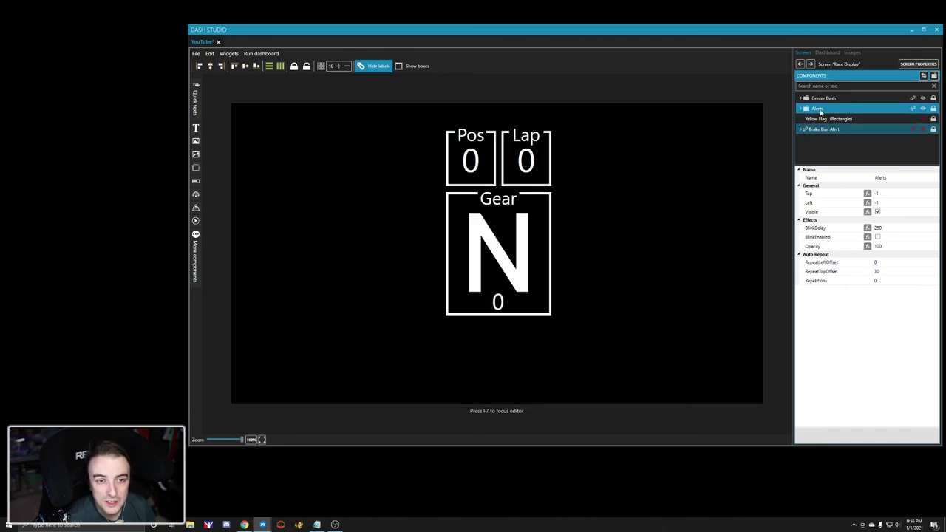
# Move the Brake Bias Alert and Yellow Flag components into the Alerts layer and collapse the layer
pyautogui.hotkey('ctrl', 'z')
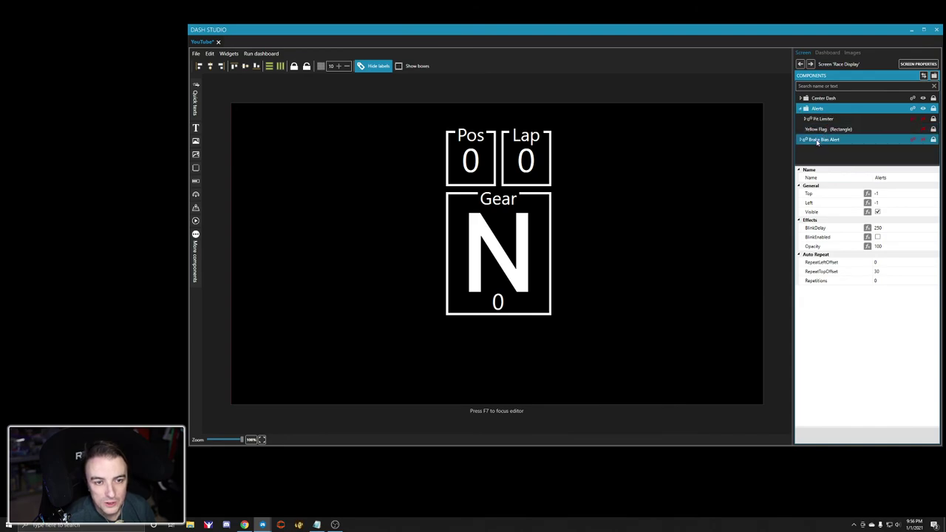
pyautogui.moveTo(831, 118); pyautogui.dragTo(830, 121)
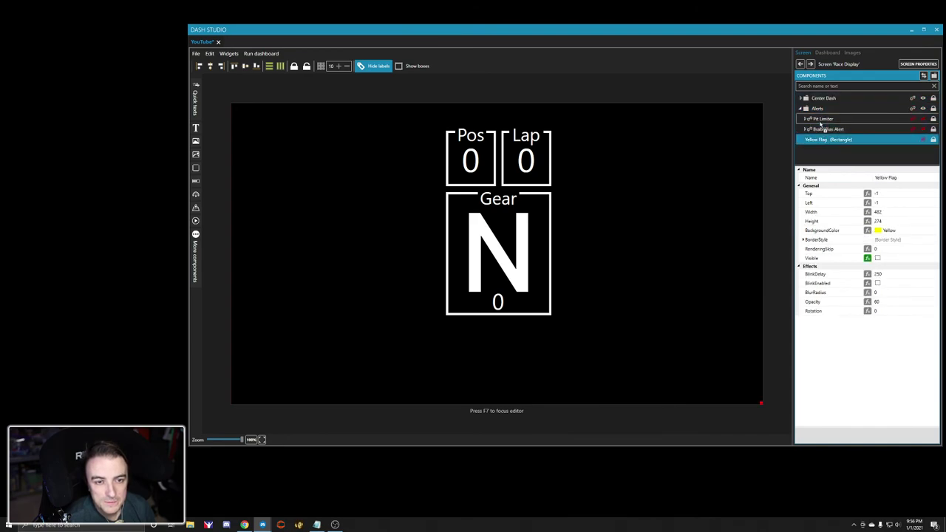
pyautogui.click(823, 100)
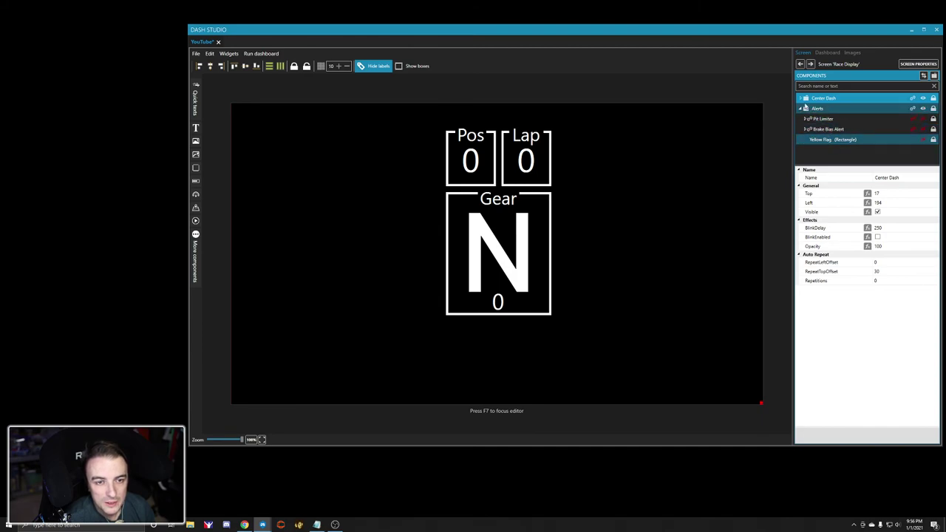
pyautogui.click(802, 109)
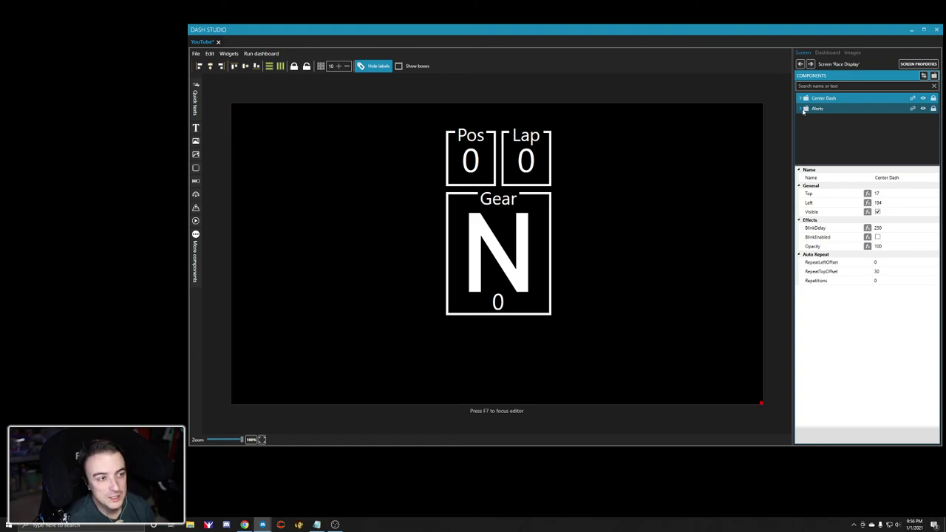
# Save the YouTube dashboard and close its editor window
pyautogui.hotkey('ctrl', 's')
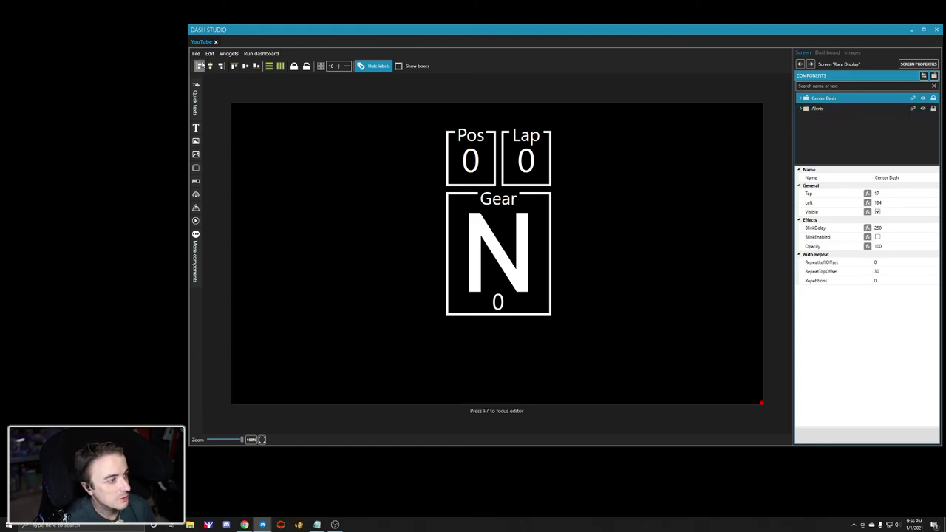
pyautogui.click(936, 29)
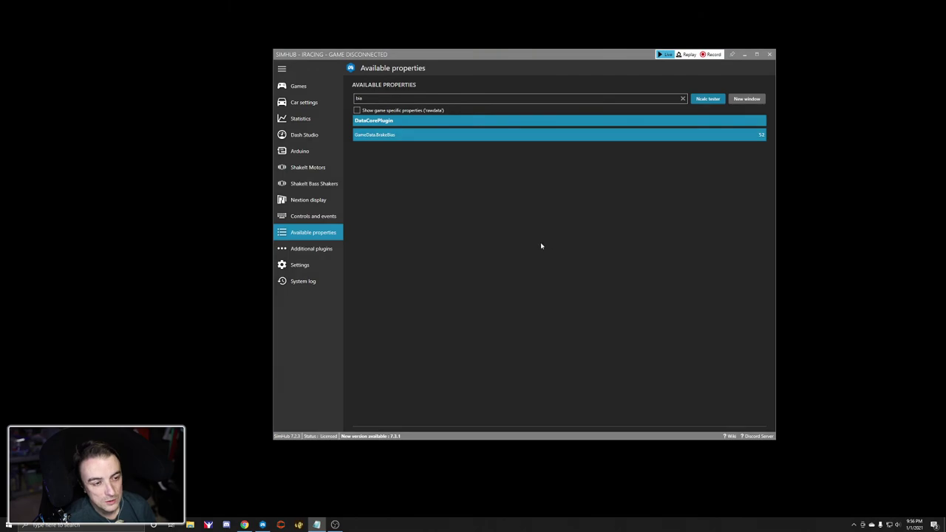
# Start exporting the YouTube dashboard from the Dash Studio dashboard list, with Documents as the destination folder
pyautogui.click(303, 134)
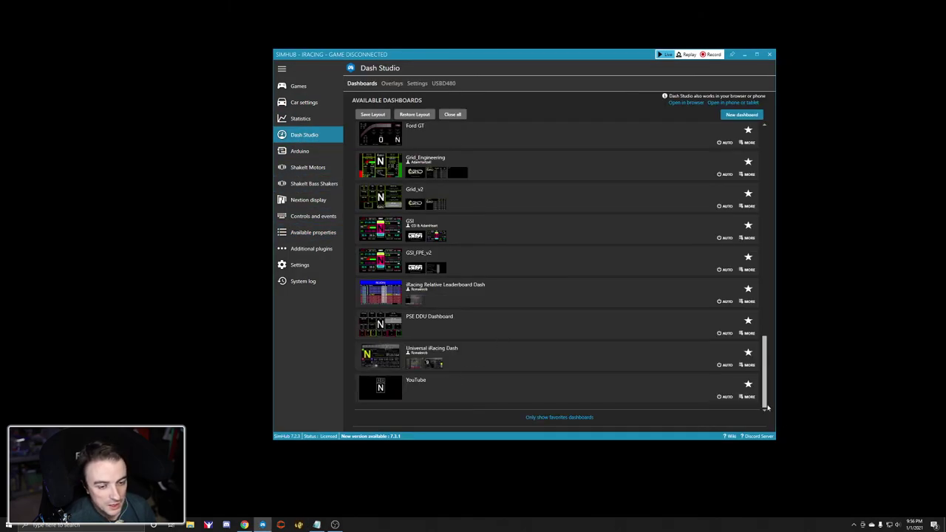
pyautogui.click(750, 397)
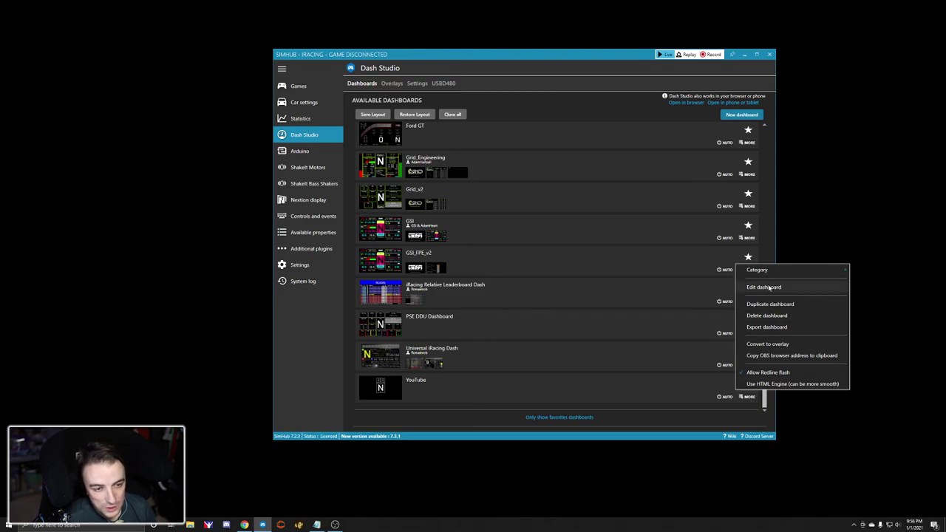
pyautogui.click(772, 326)
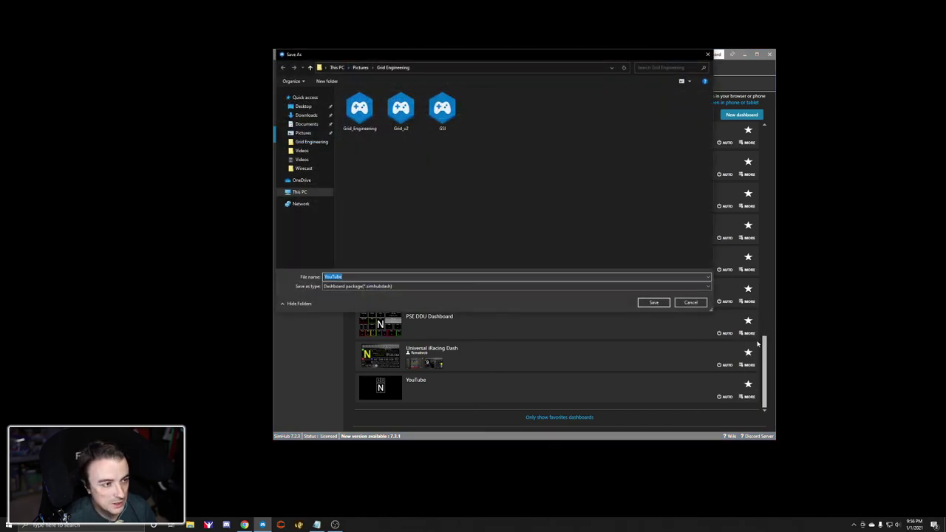
pyautogui.click(305, 123)
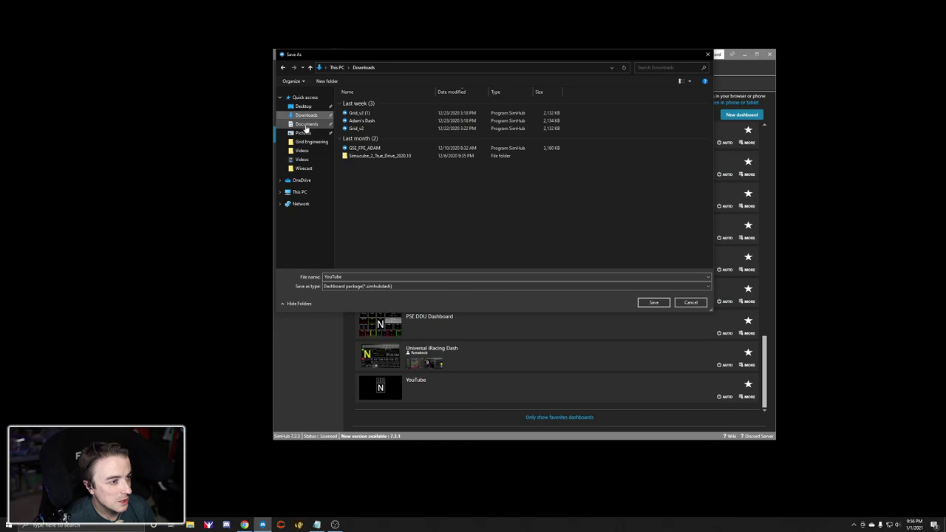
pyautogui.doubleClick(387, 278)
# Create a folder named "SimHub" in Documents and save the YouTube dashboard package in it
pyautogui.rightClick(584, 237)
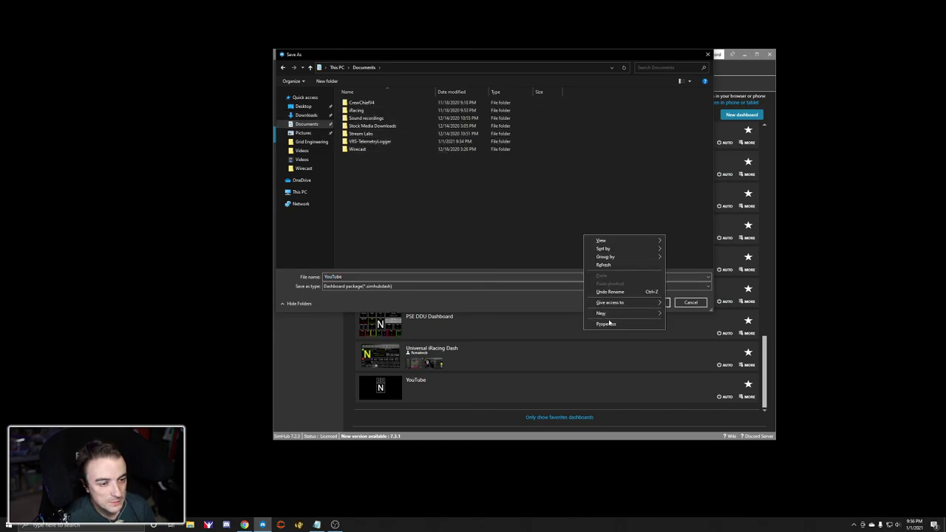
pyautogui.moveTo(602, 314)
pyautogui.click(682, 315)
pyautogui.write('SimHub')
pyautogui.press('Return')
pyautogui.doubleClick(358, 159)
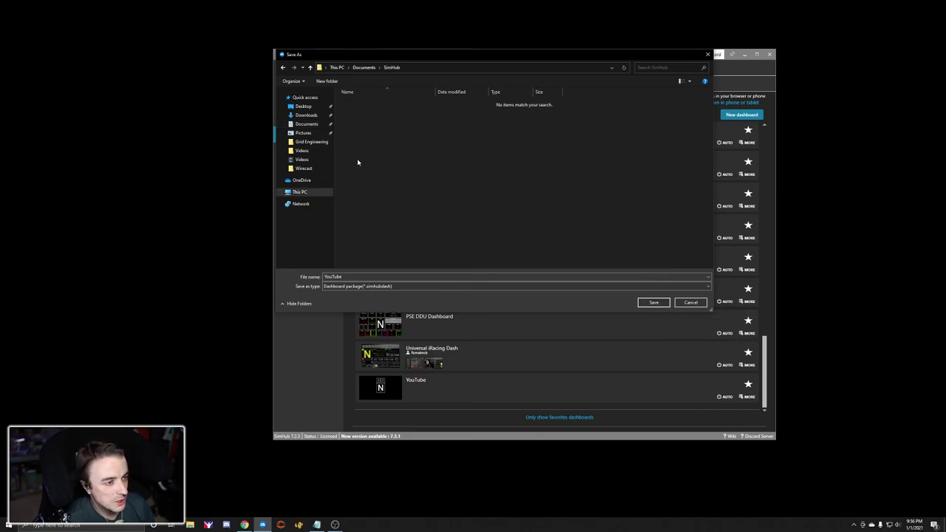
pyautogui.click(651, 302)
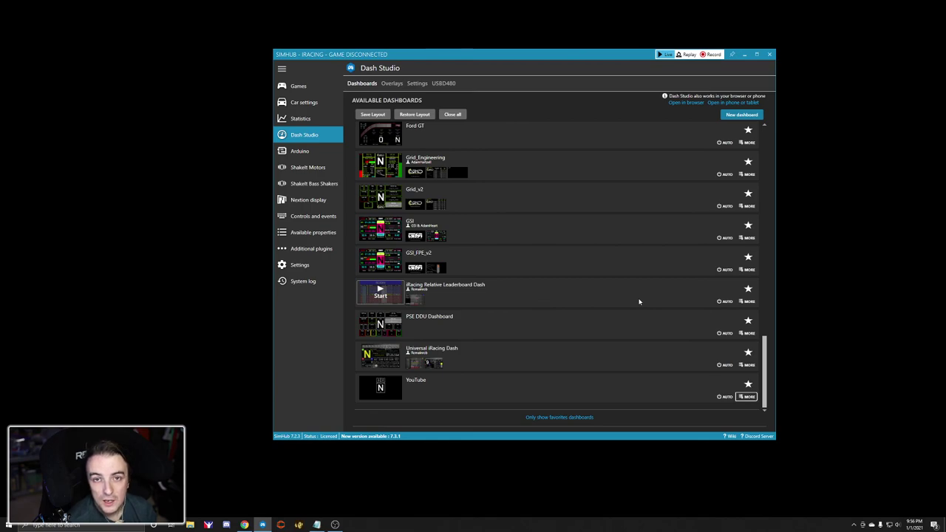
# Search the available properties for "flag" and select the iRacing_Flags_Black entry
pyautogui.click(312, 232)
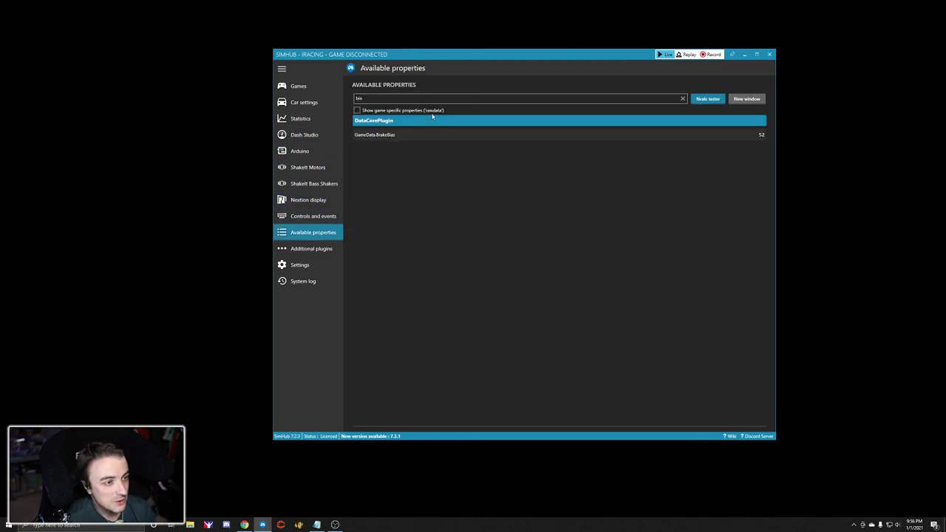
pyautogui.click(417, 97)
pyautogui.press('BackSpace')
pyautogui.press('BackSpace')
pyautogui.press('BackSpace')
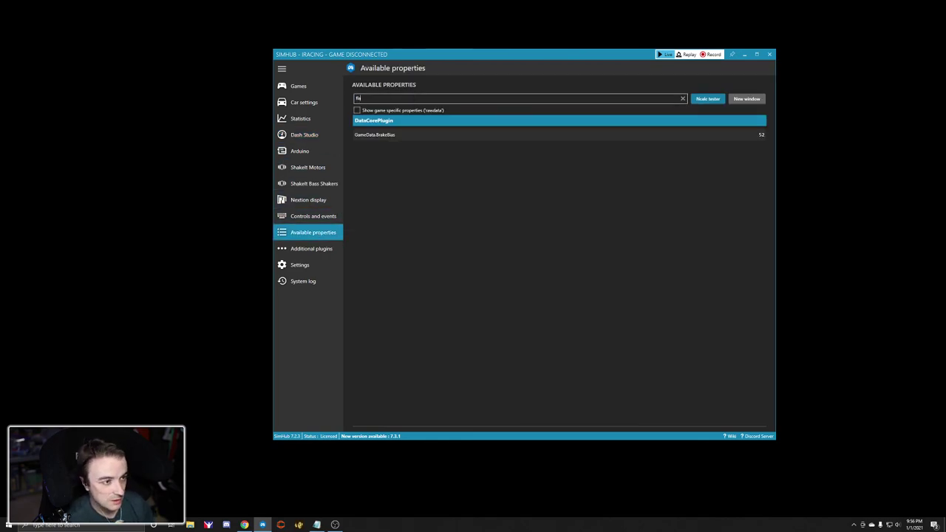
pyautogui.write('flag')
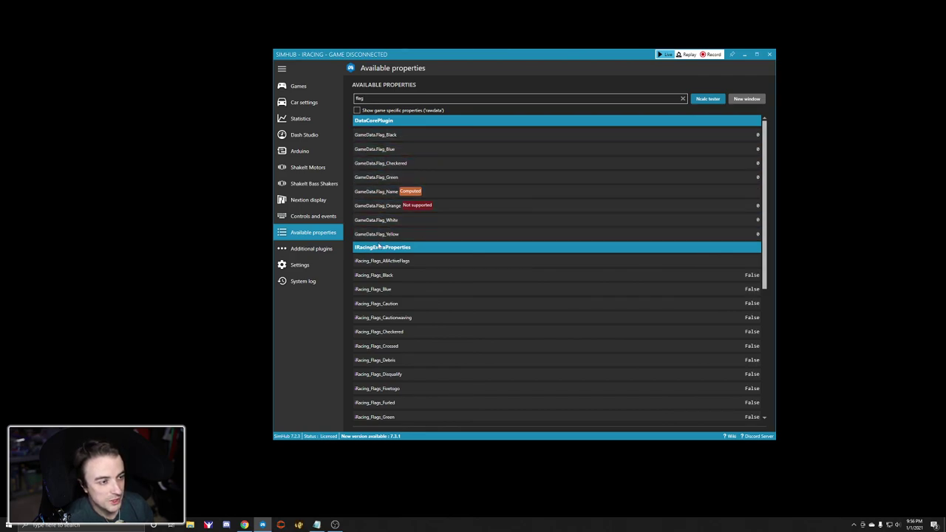
pyautogui.click(378, 280)
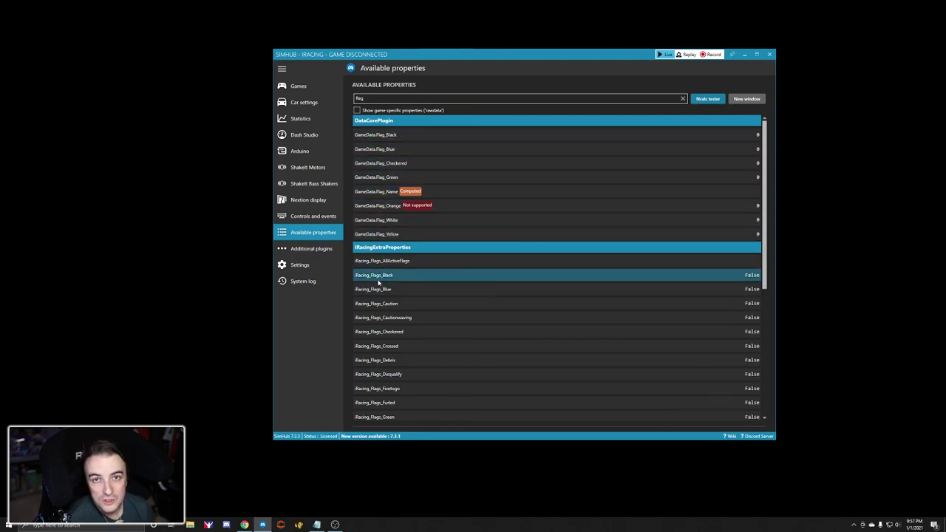